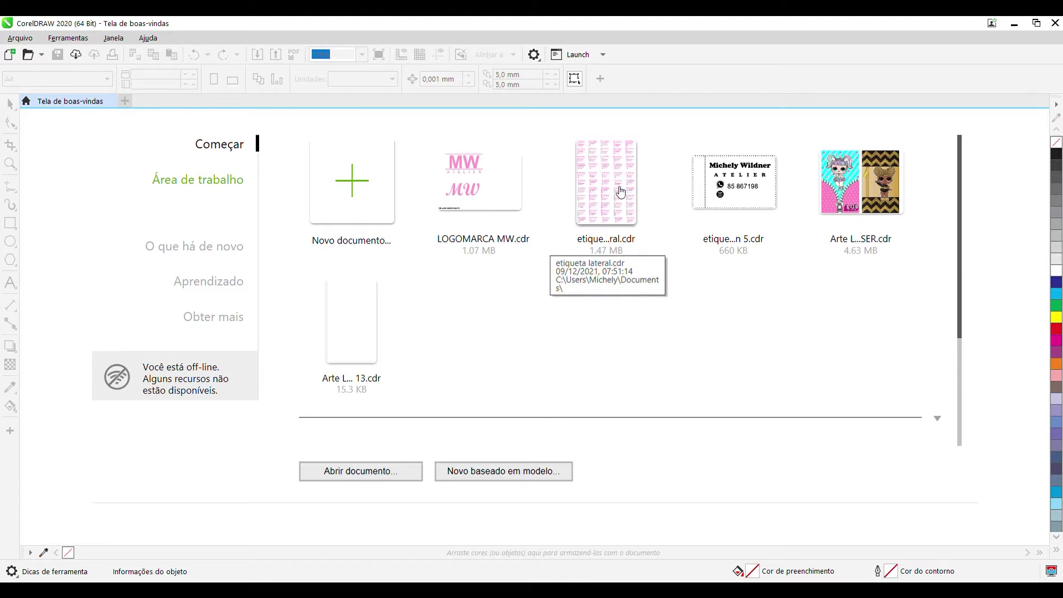
Open Arte LOL 22 X 13 NECESSER.cdr and move both doll artworks together off the page to its right
left_click(879, 192)
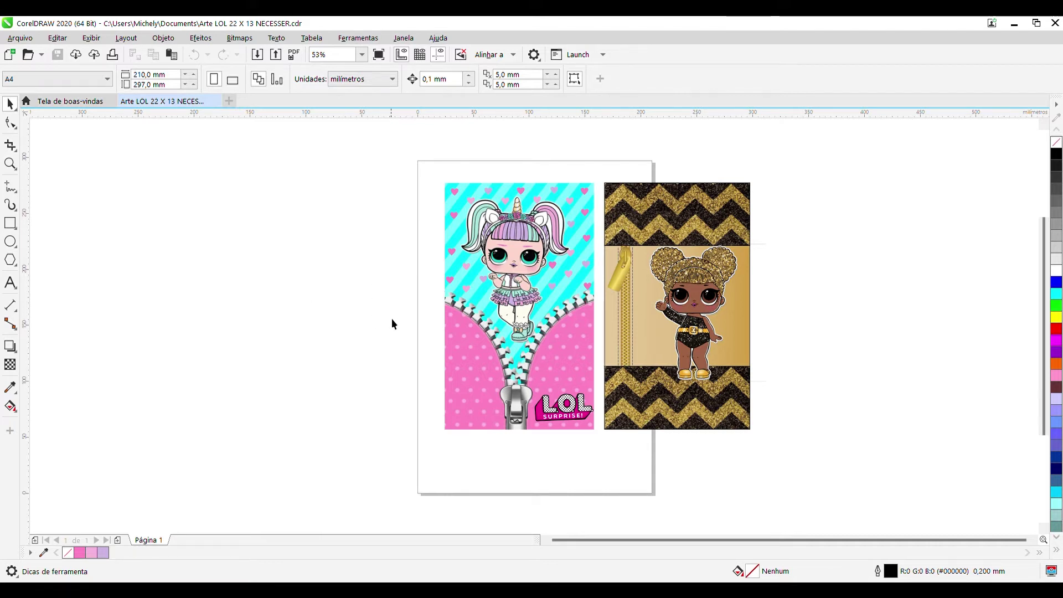
left_click_drag(385, 148, 838, 470)
left_click_drag(734, 337, 936, 351)
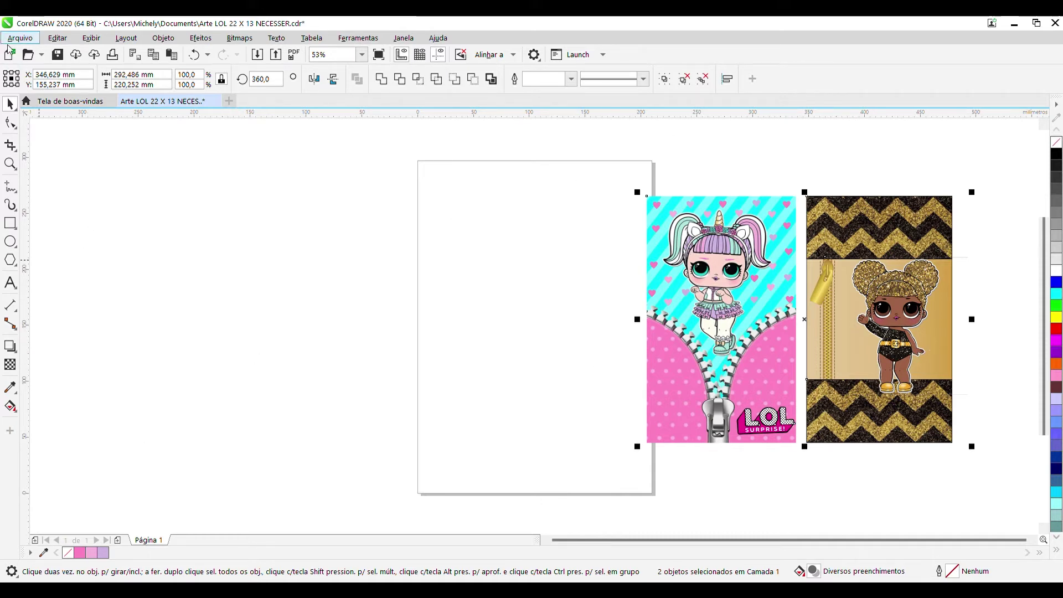
left_click(321, 302)
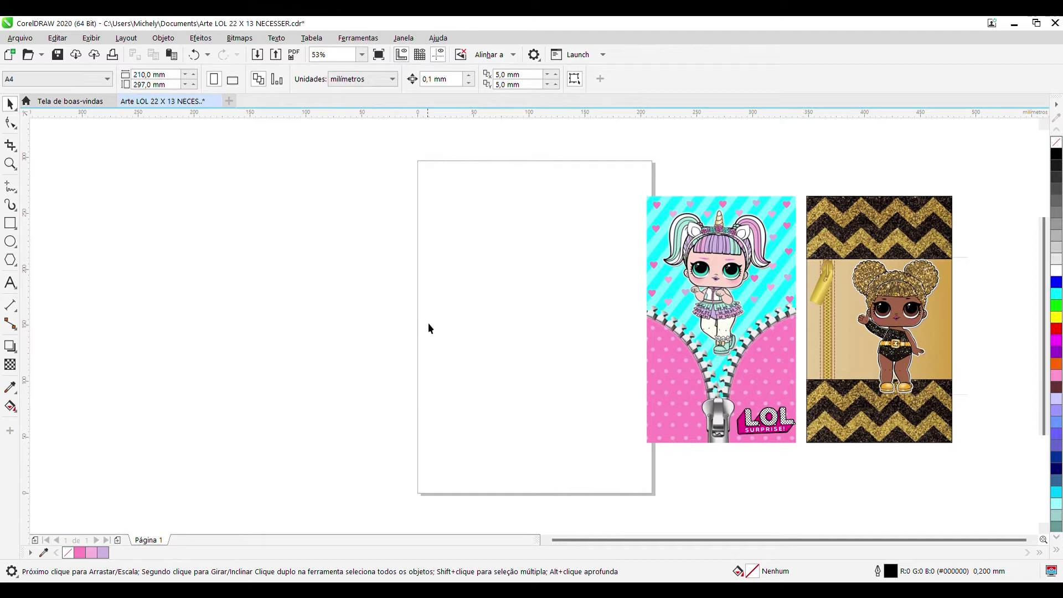
Draw a rectangle about 153 mm wide and 210 mm high on the empty page
left_click(688, 238)
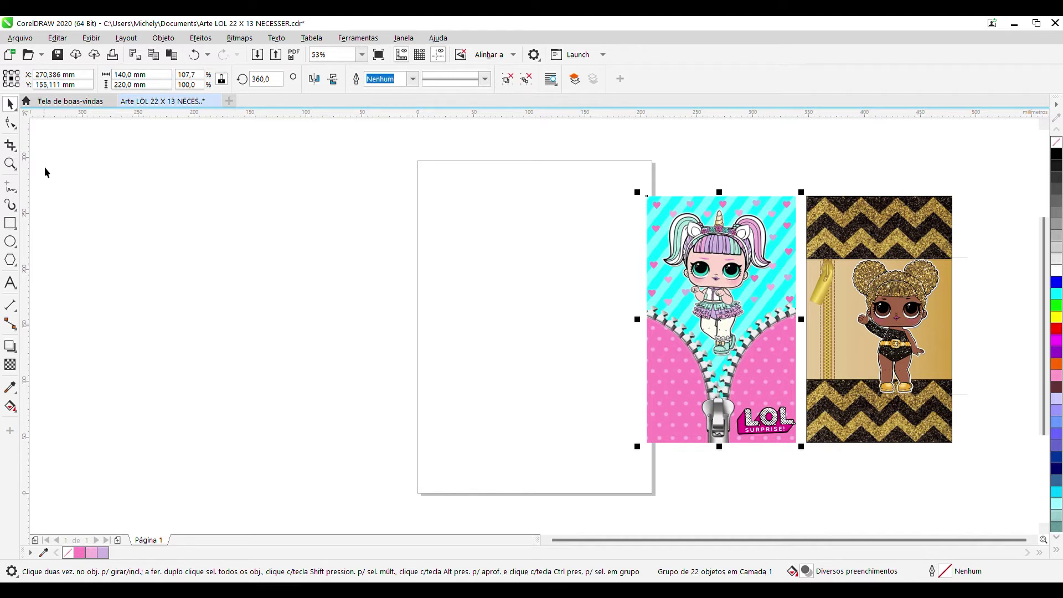
left_click(11, 224)
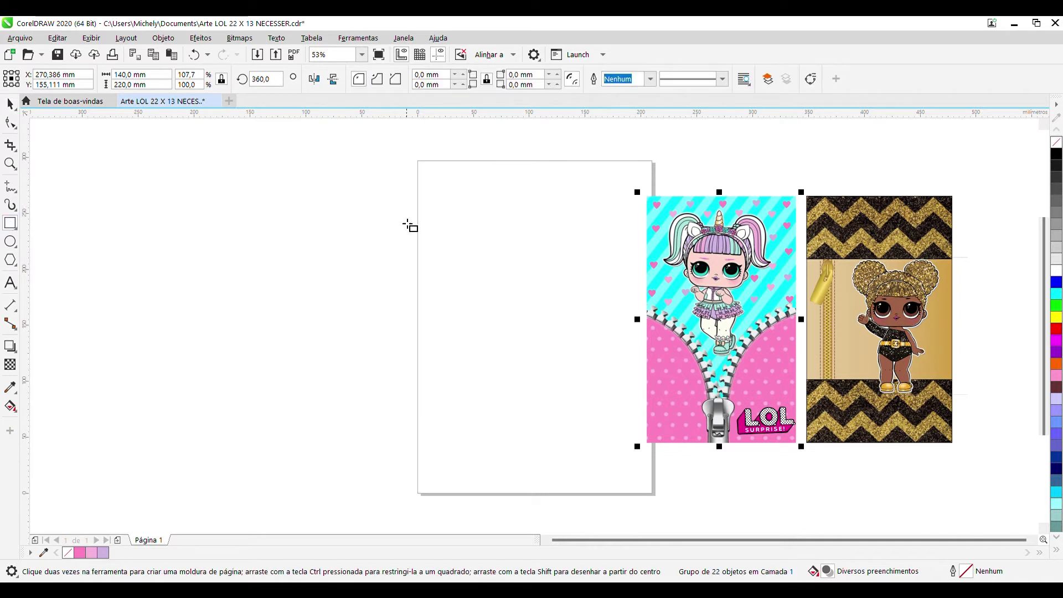
left_click_drag(446, 209, 618, 444)
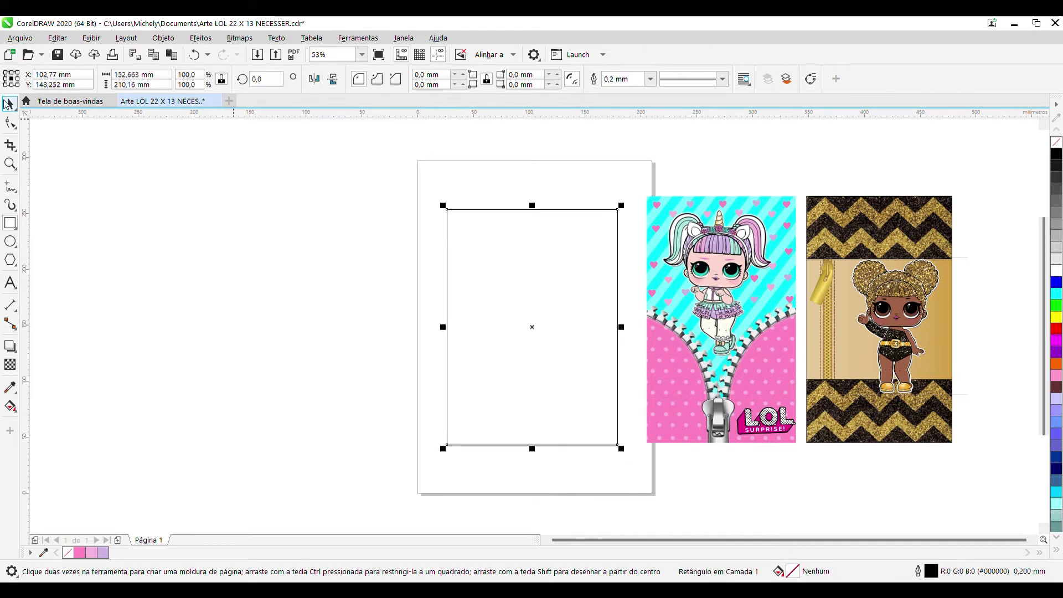
left_click(11, 105)
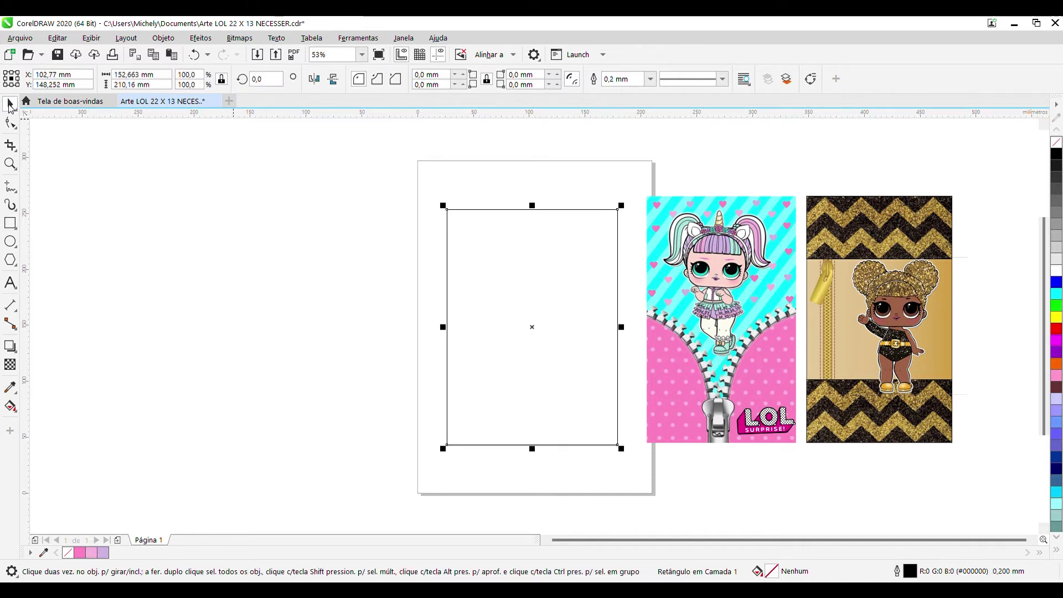
Try to resize the rectangle to 140 mm wide and 220 mm high, matching the unicorn doll artwork
left_click(696, 257)
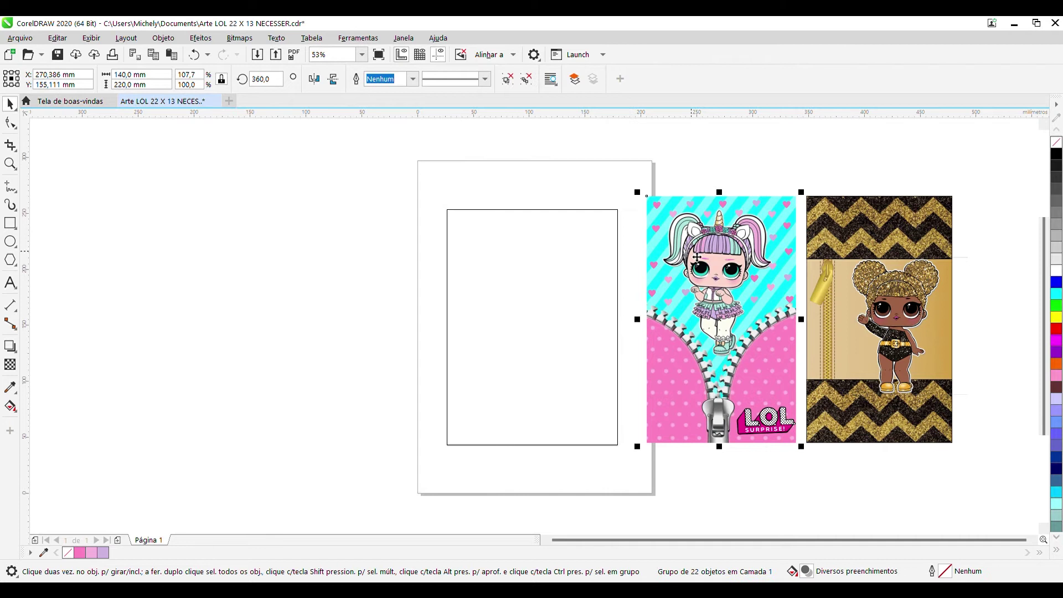
left_click(510, 275)
left_click(157, 75)
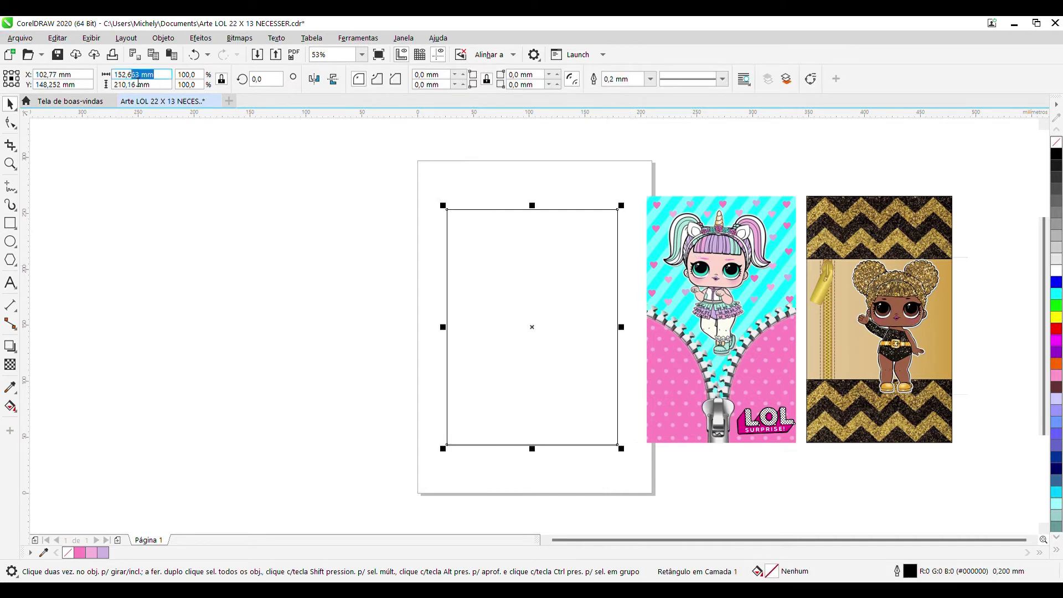
type("140")
key("Return")
left_click(120, 84)
type("220")
key("Return")
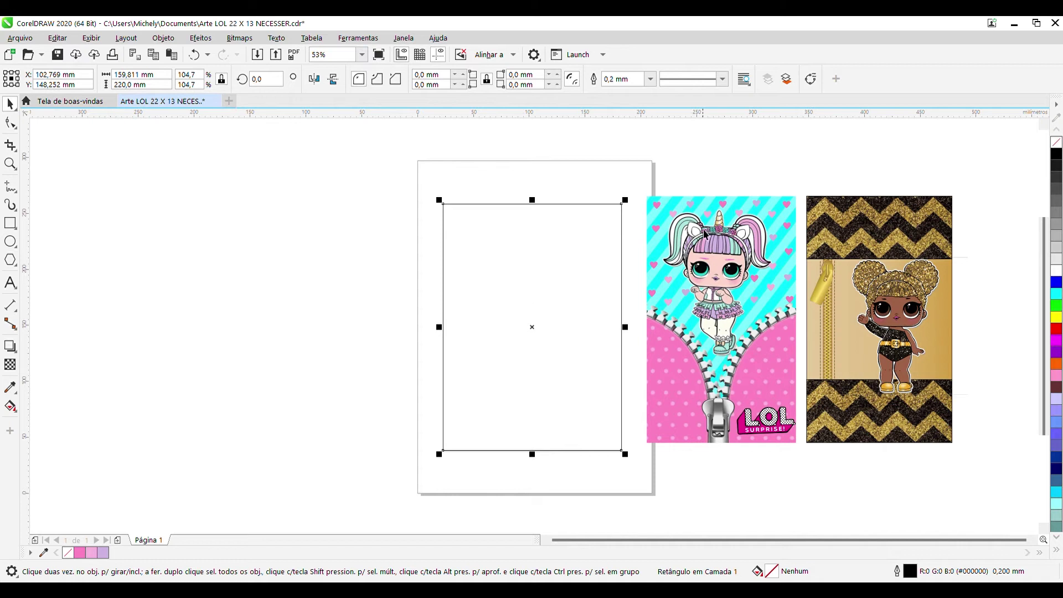
Move the unicorn doll artwork to the left of the page and place the rectangle back on the page
left_click_drag(704, 235, 693, 272)
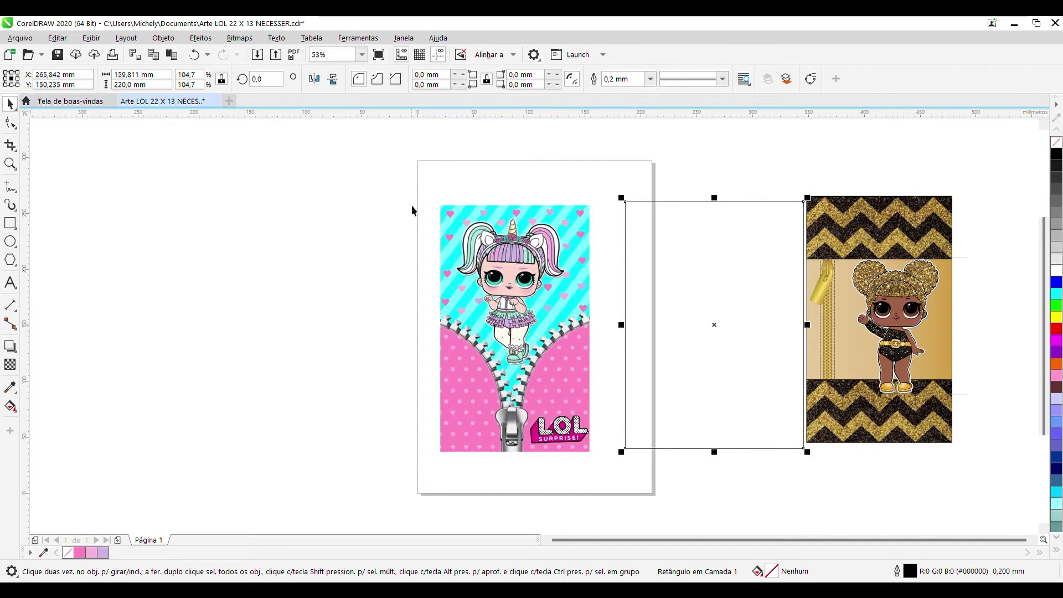
left_click(888, 271)
left_click_drag(535, 272, 265, 239)
left_click_drag(725, 269, 547, 261)
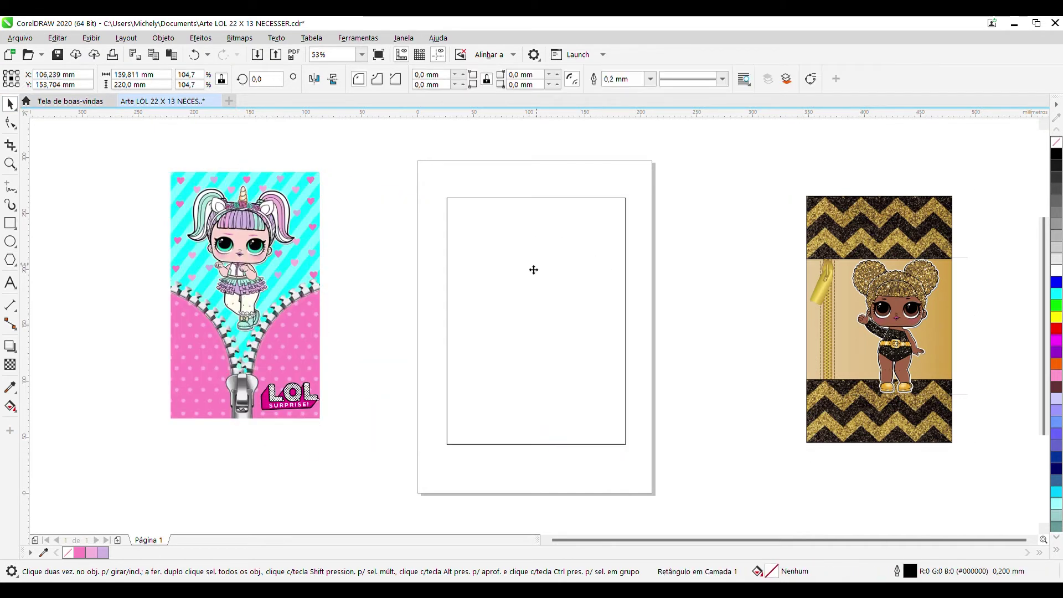
Set the rectangle's width to 140 mm, using the unicorn doll artwork as the size reference
left_click(278, 252)
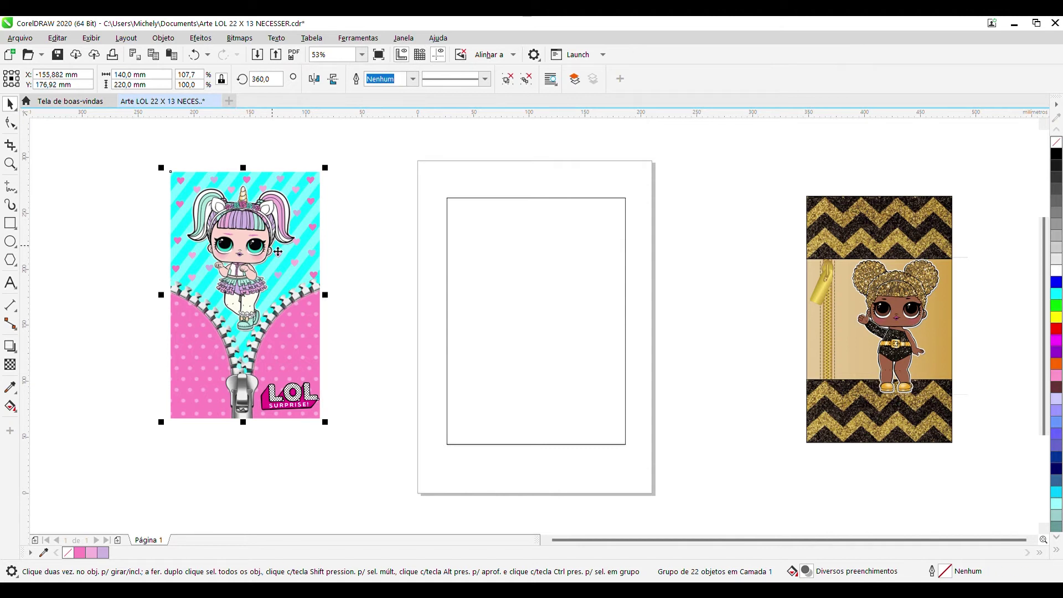
left_click(535, 267)
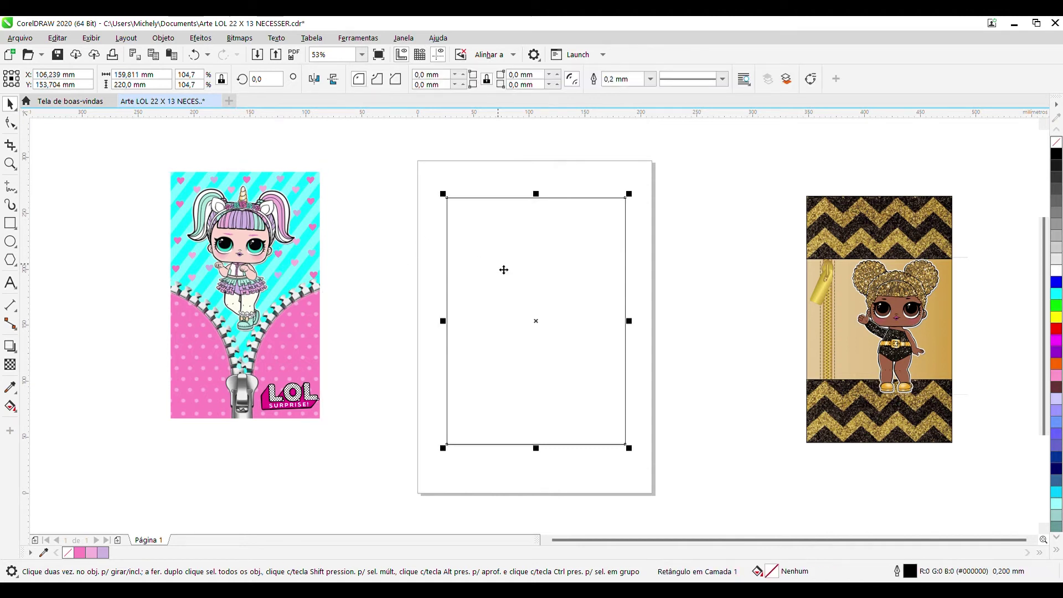
left_click(118, 74)
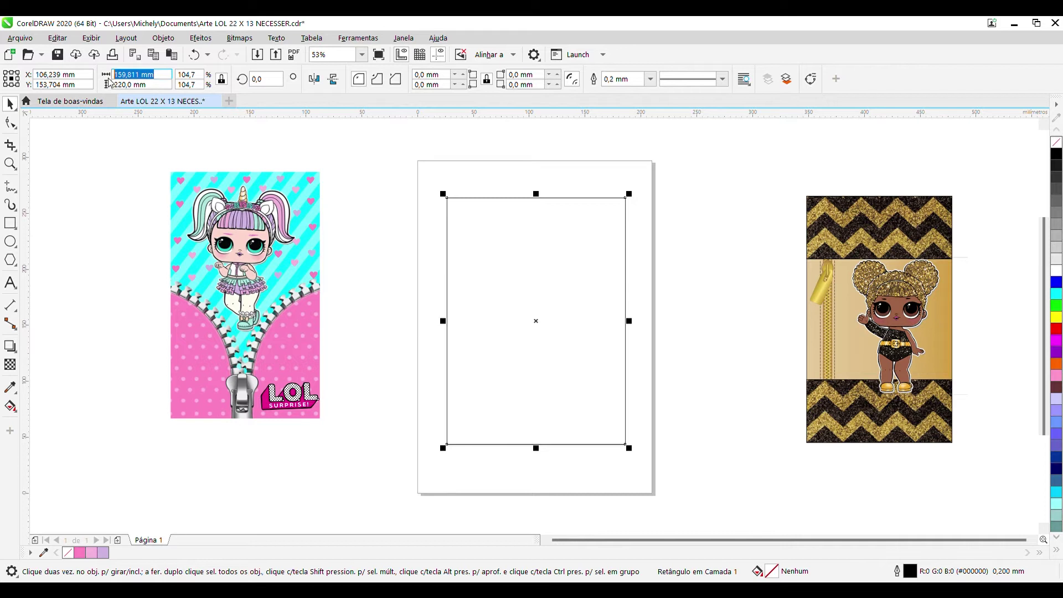
type("140")
key("Return")
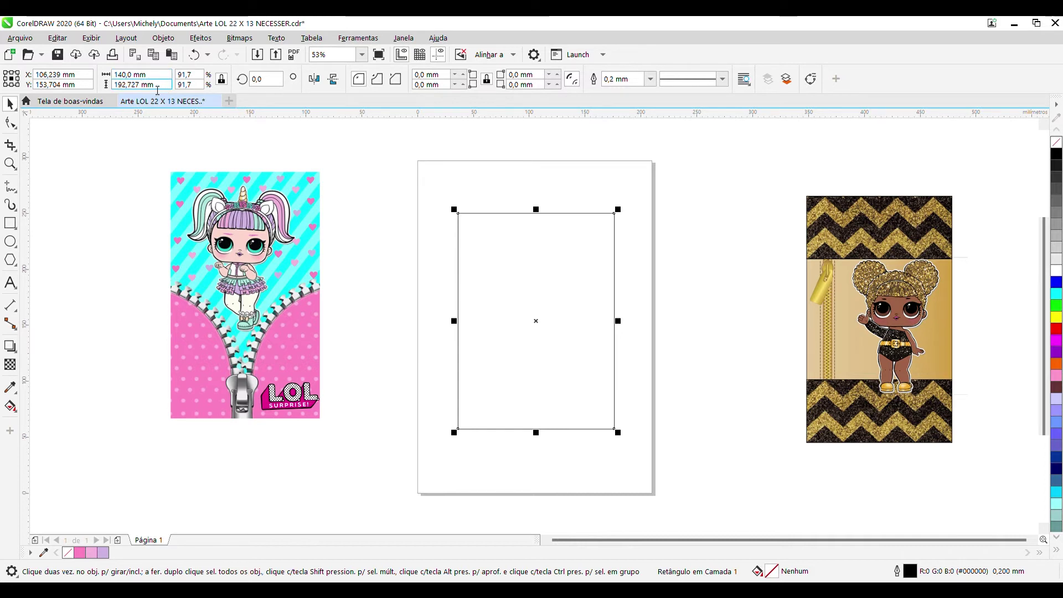
Unlock the rectangle's proportions to size it 140 mm by 220 mm, and shift it toward the page's upper left
left_click(221, 78)
left_click(129, 75)
type("140")
key("Return")
left_click(147, 84)
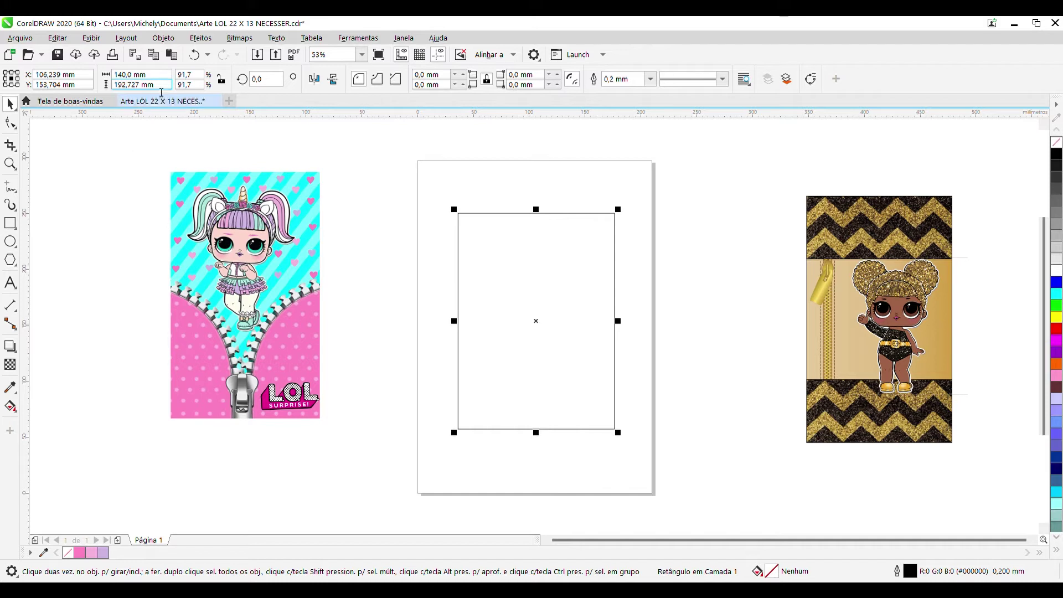
left_click_drag(153, 86, 107, 91)
type("220")
key("Return")
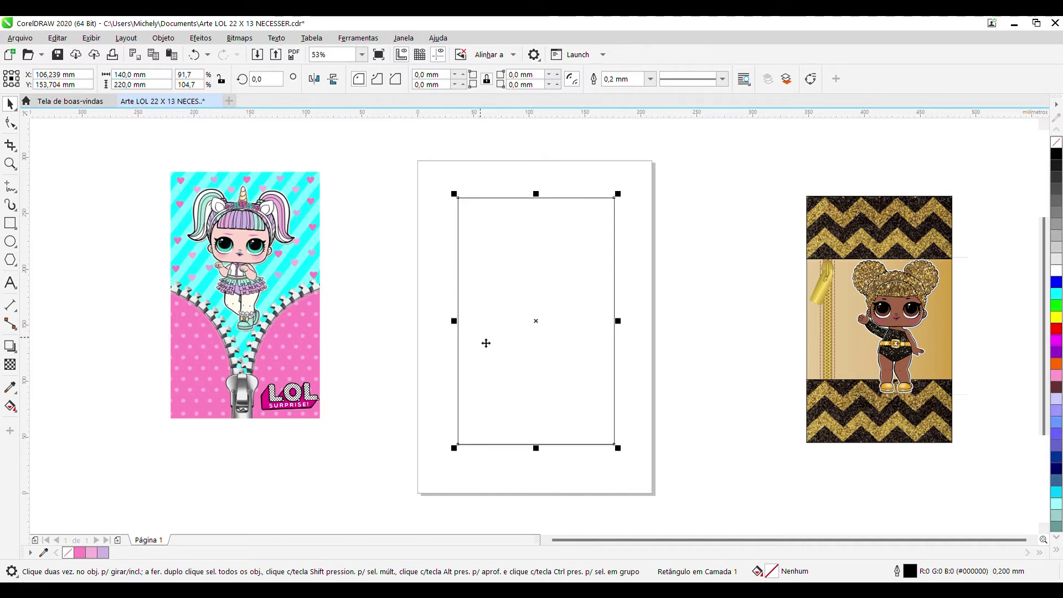
left_click_drag(510, 298, 494, 277)
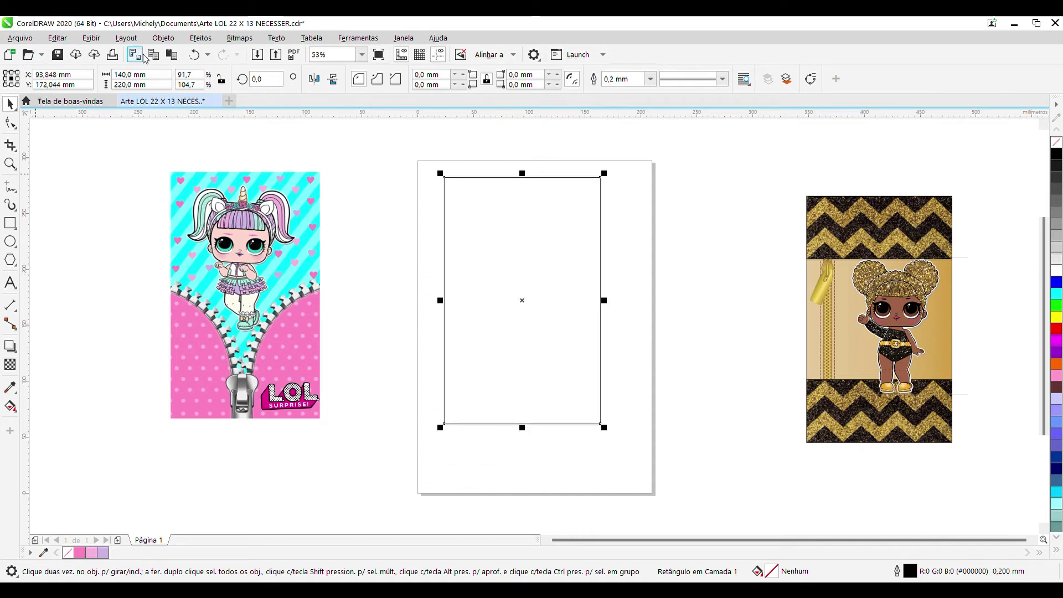
Import the open-zipper background JPG (fundo-de-surpresa-bonito-com-zíper-aberto) over the page at about 236 mm square
left_click(258, 56)
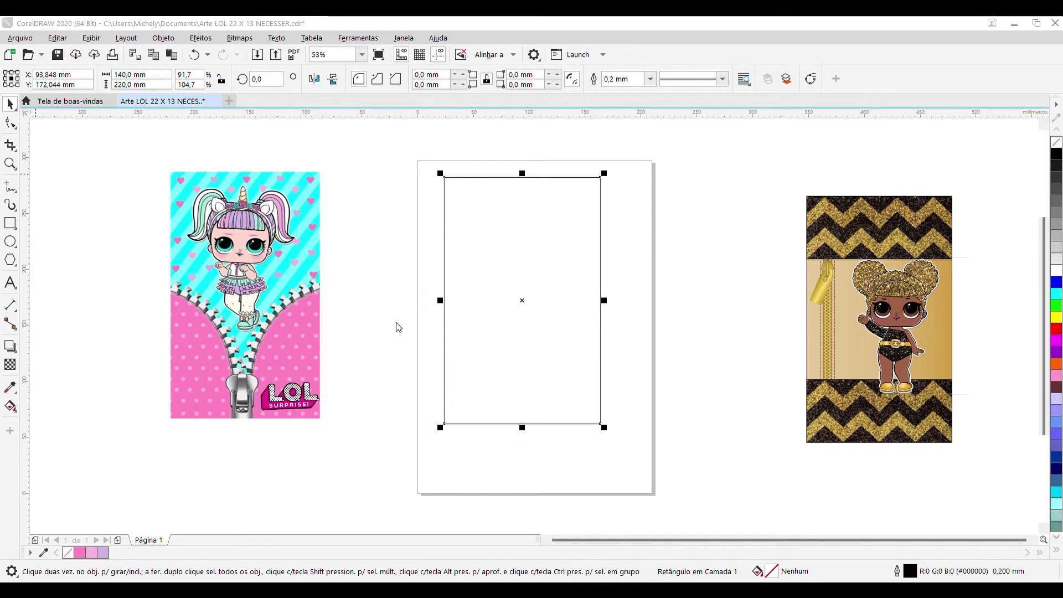
key("Return")
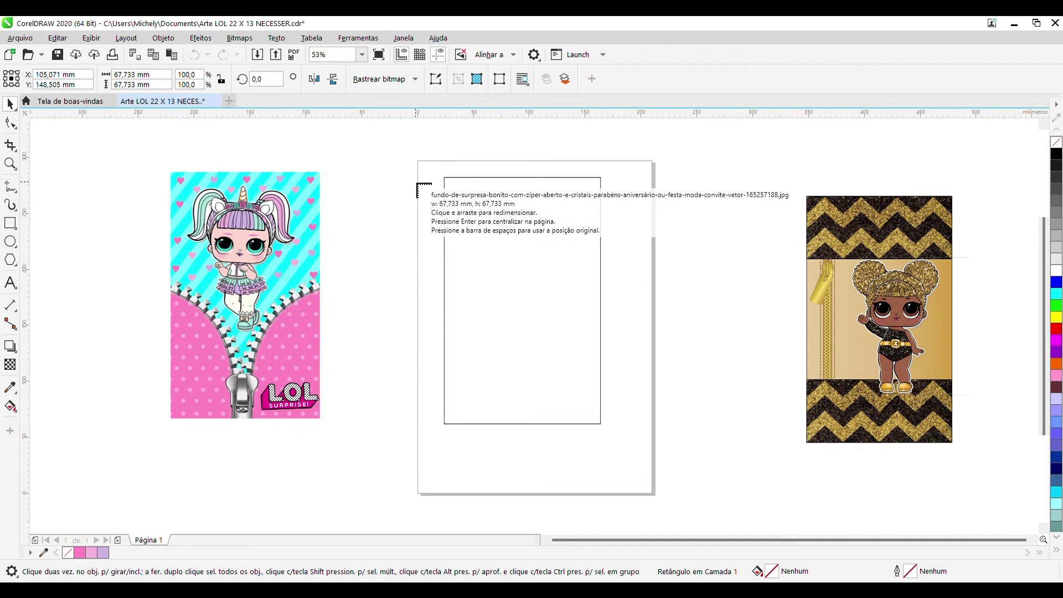
left_click_drag(438, 171, 717, 458)
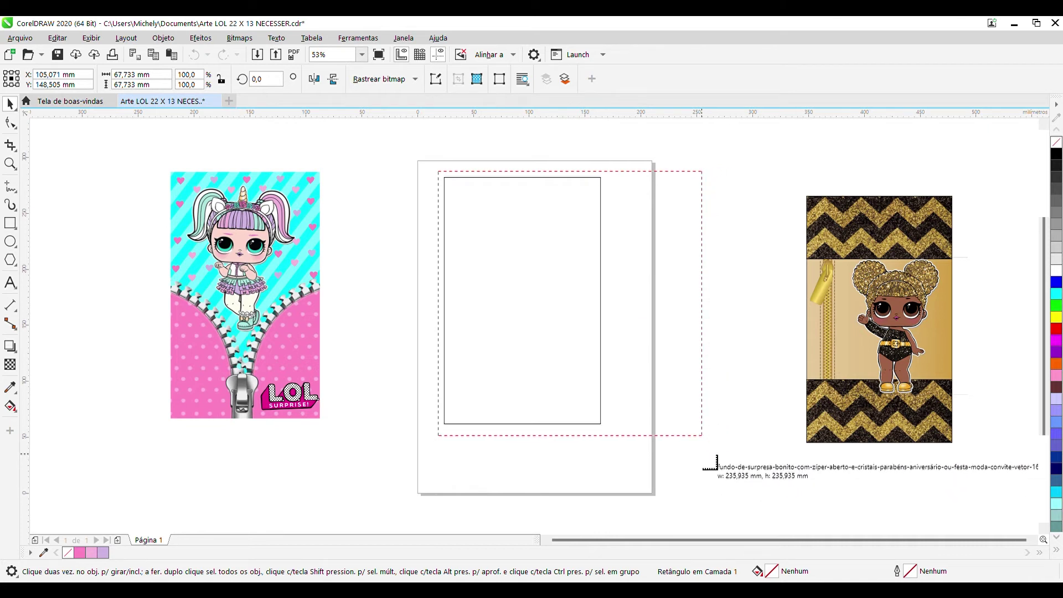
left_click_drag(716, 459, 715, 459)
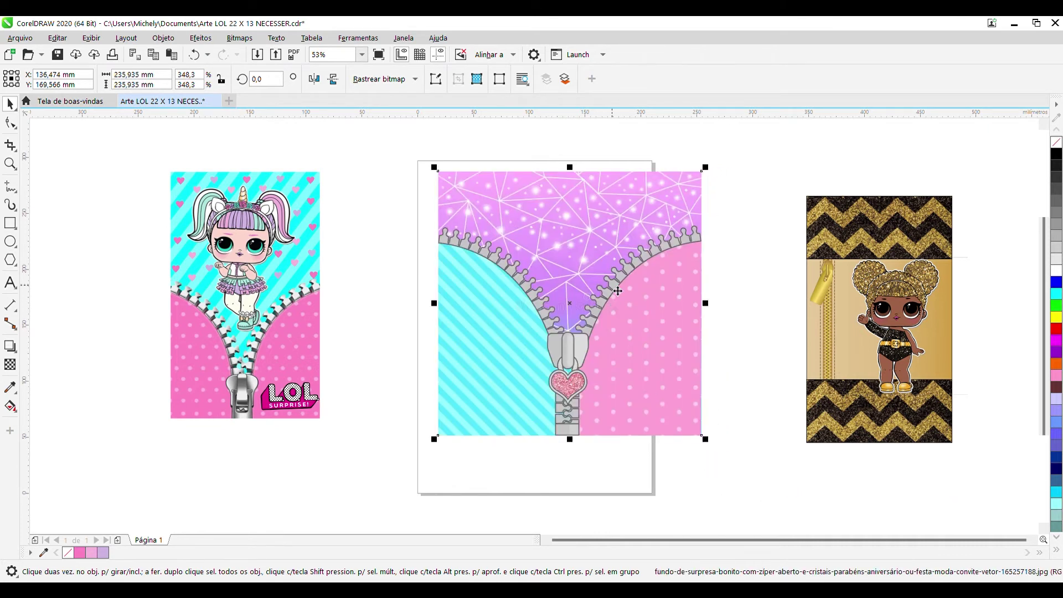
Move the zipper background to the left of the page and the unicorn doll artwork beside the gold one
left_click_drag(677, 264, 465, 369)
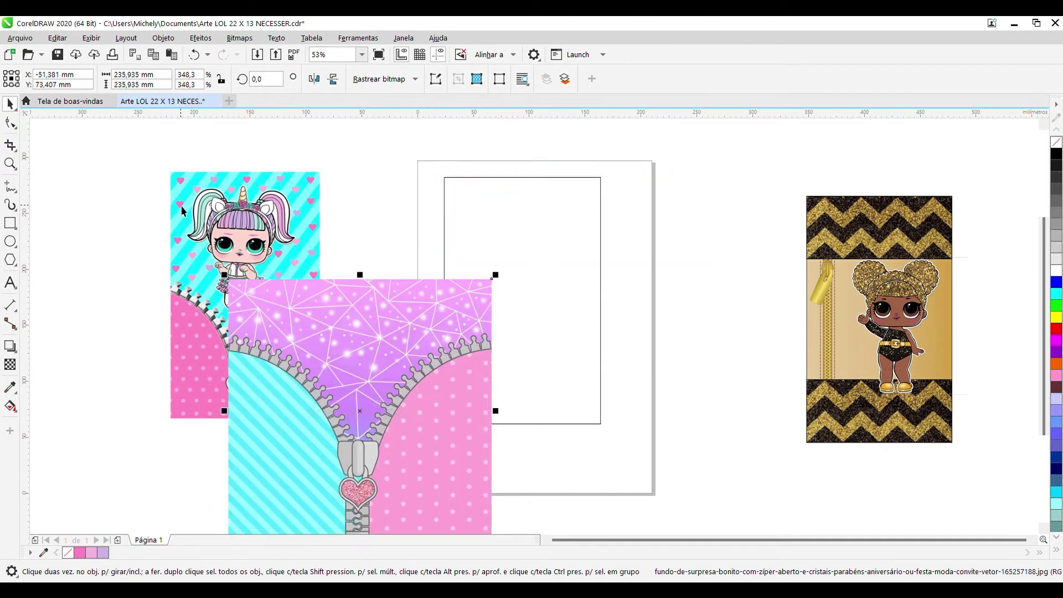
left_click_drag(236, 221, 701, 239)
left_click_drag(302, 359, 164, 240)
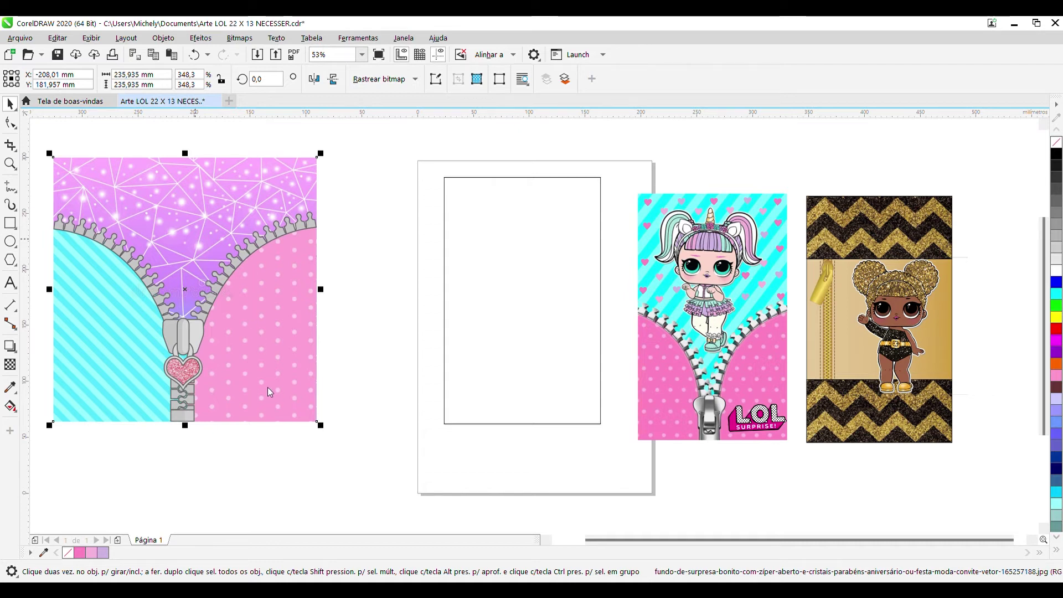
PowerClip the zipper background inside the rectangle on the page
key("Escape")
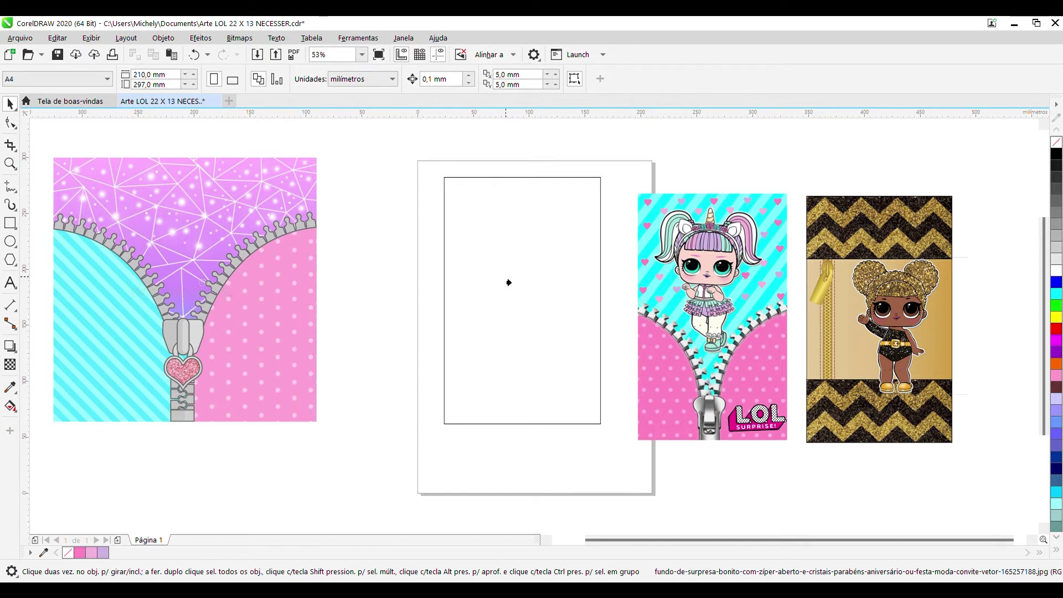
left_click(509, 282)
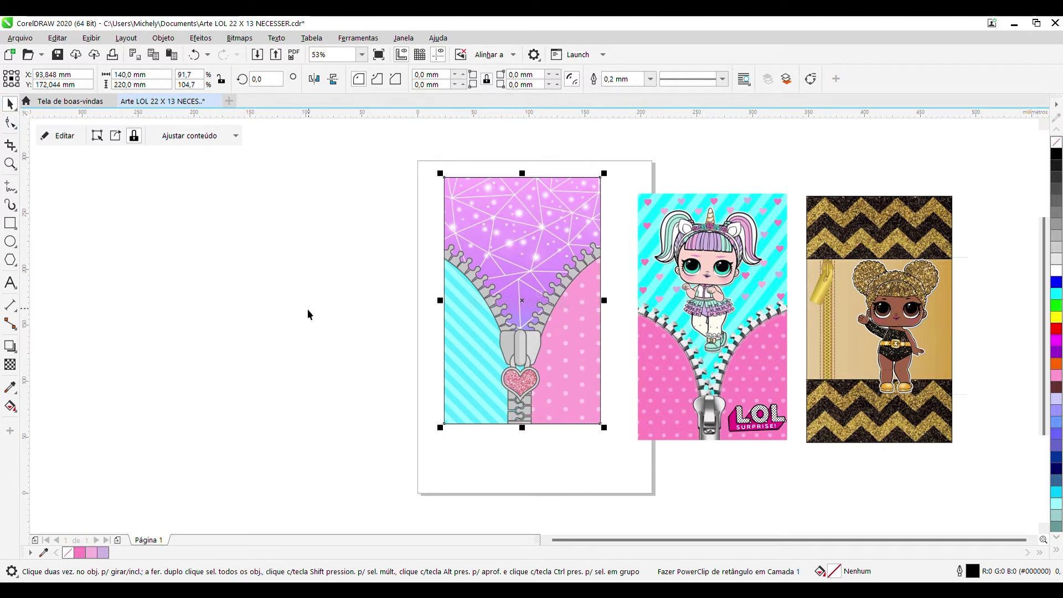
left_click(339, 319)
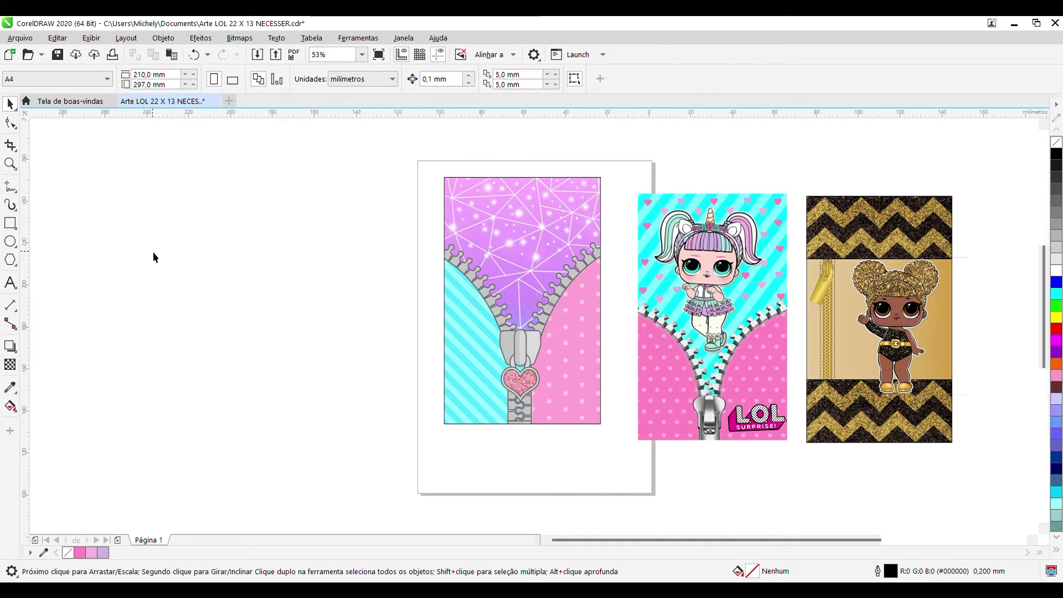
scroll(153, 255, "down", 3)
scroll(155, 257, "up", 2)
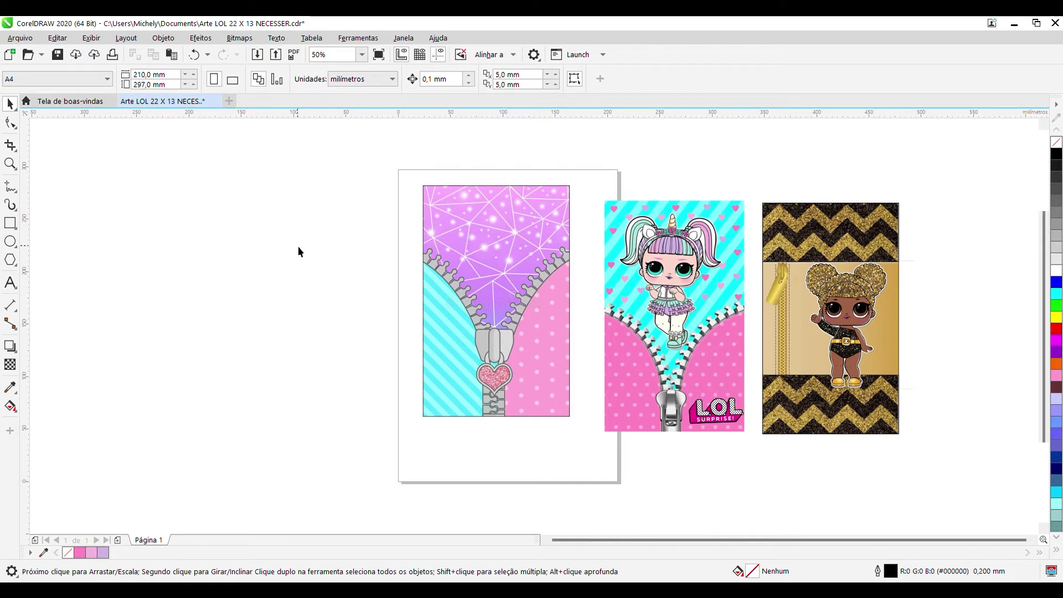
scroll(296, 246, "down", 4)
scroll(297, 246, "up", 4)
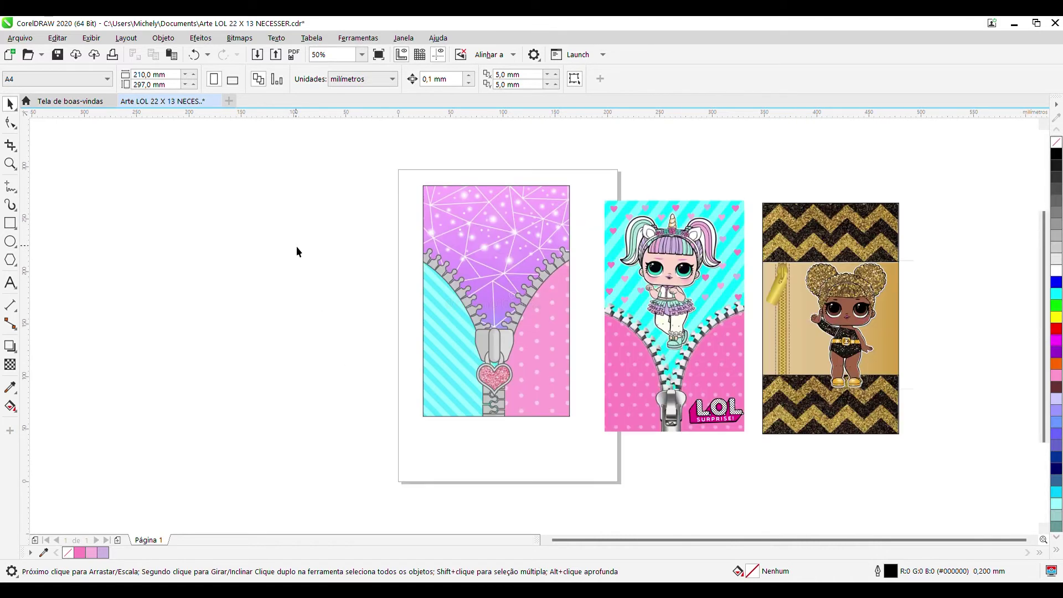
scroll(297, 246, "up", 2)
scroll(296, 246, "down", 2)
left_click_drag(319, 246, 257, 255)
scroll(263, 249, "up", 2)
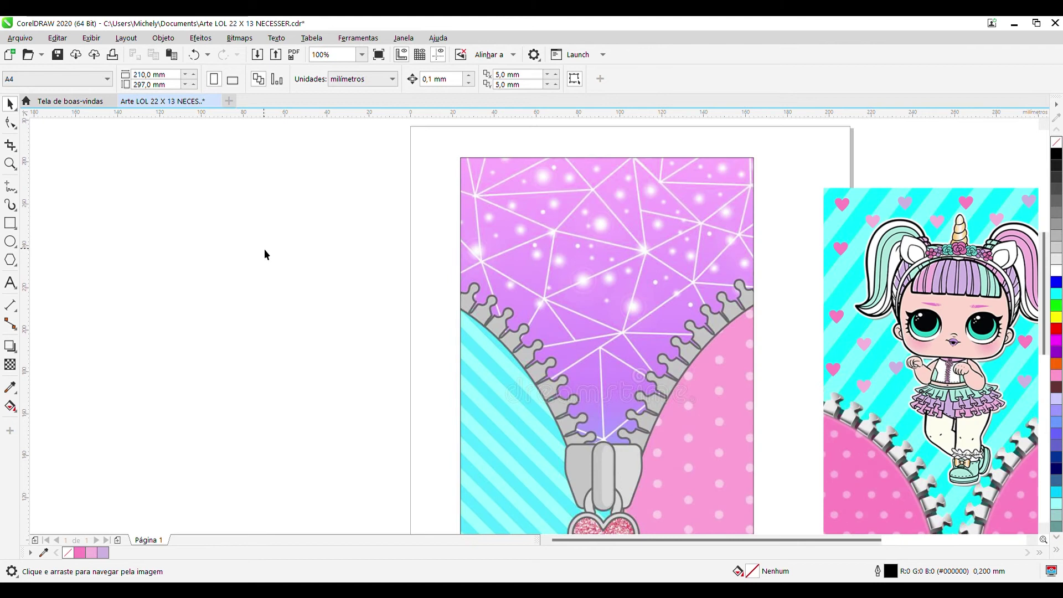
scroll(267, 248, "down", 2)
left_click_drag(265, 247, 295, 240)
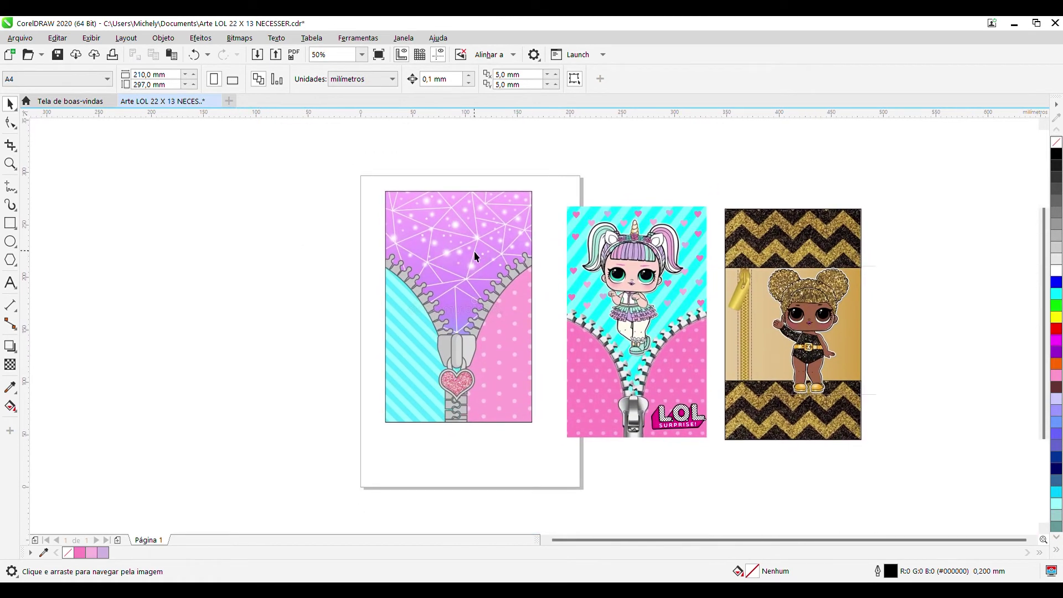
Import LOL-PNG-Purple-Queen-Lol-Surprise-PNG.png at about 133 mm square and place it to the left of the page
left_click(461, 237)
left_click(279, 257)
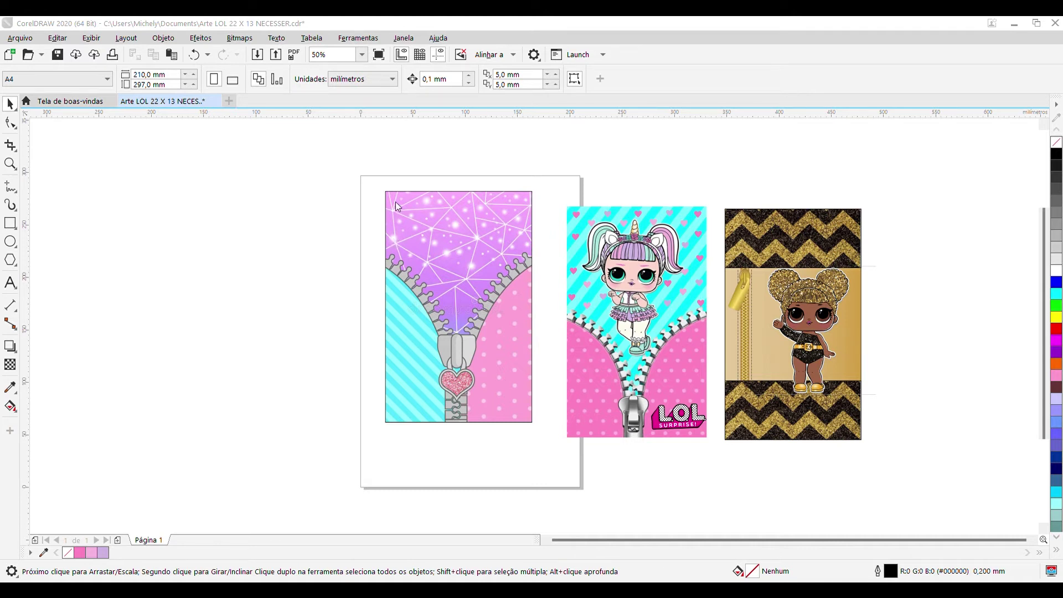
key("Return")
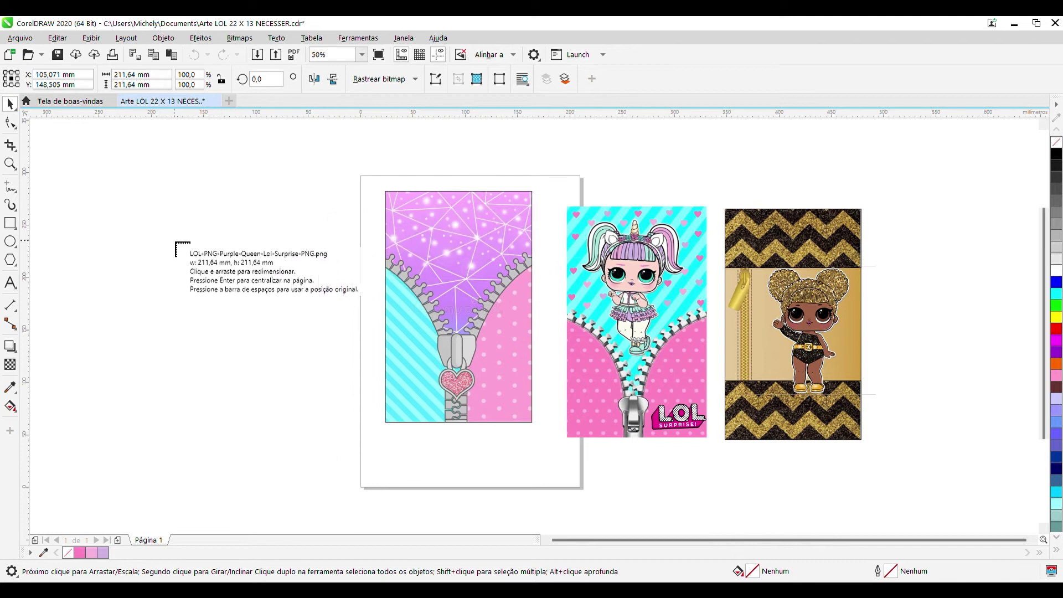
left_click_drag(174, 240, 312, 379)
left_click_drag(244, 300, 284, 291)
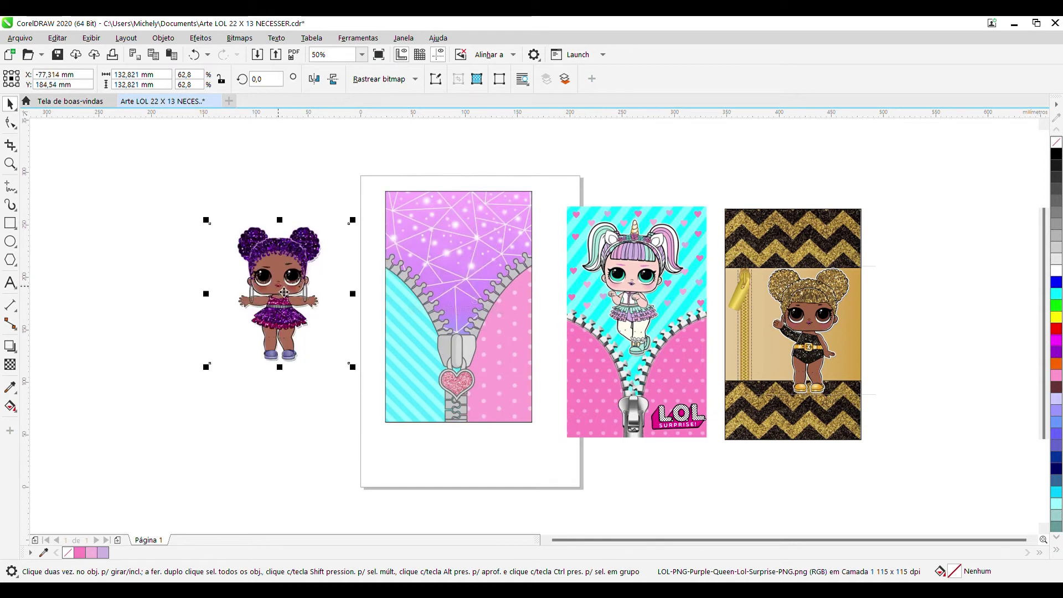
Move the purple doll from beside the page onto the upper middle of the zipper background
left_click_drag(352, 365, 218, 295)
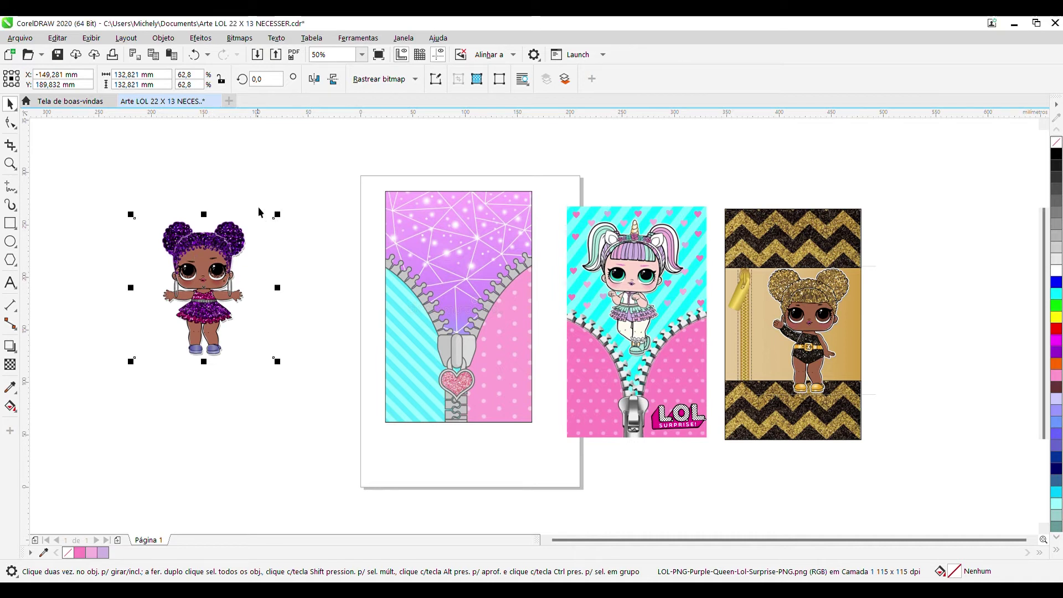
left_click_drag(217, 253, 463, 250)
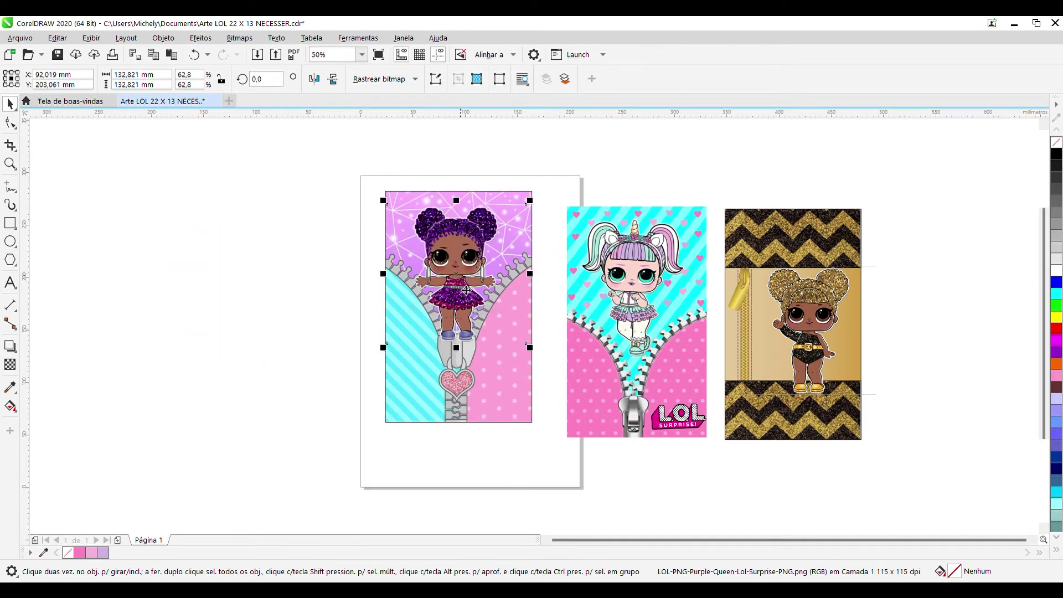
left_click_drag(471, 286, 464, 260)
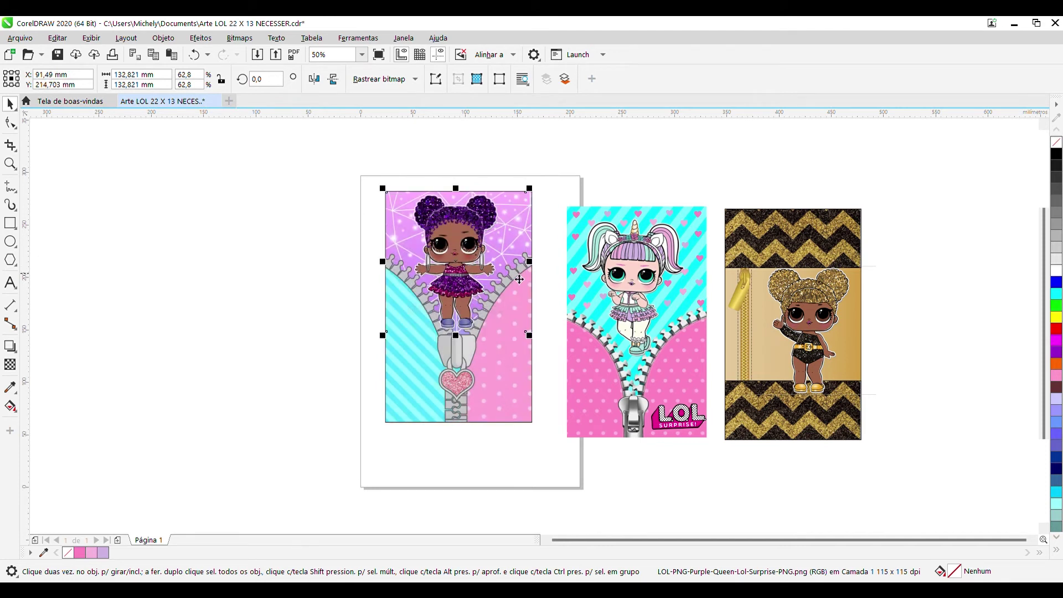
Ungroup the unicorn artwork to inspect its doll's size, and undo the trial move of that doll
left_click(651, 269)
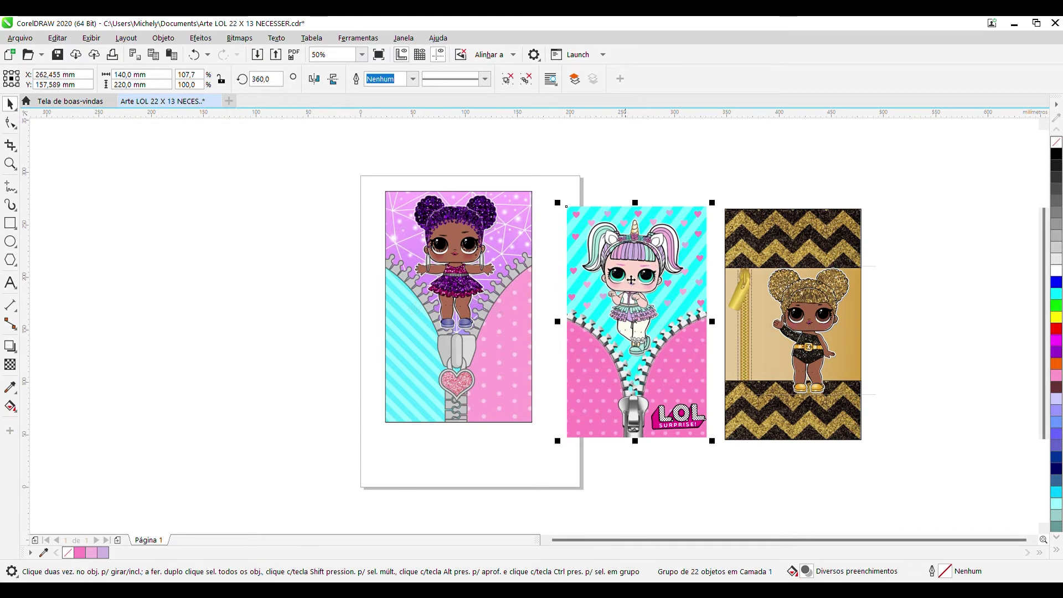
left_click(830, 299)
left_click(670, 299)
left_click(699, 188)
left_click(651, 257, "ctrl")
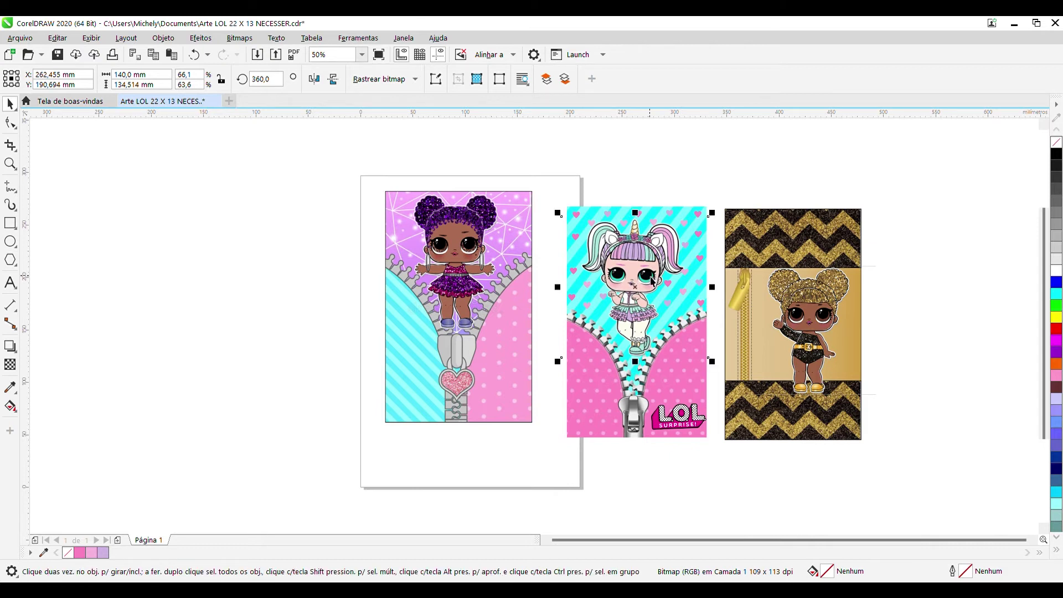
left_click_drag(652, 280, 656, 254)
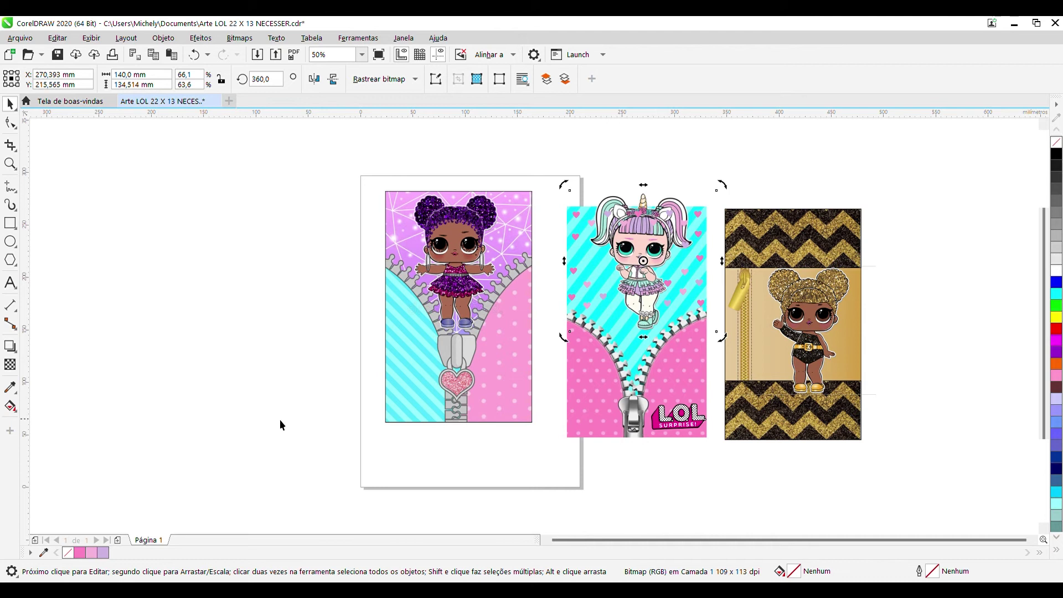
left_click(196, 54)
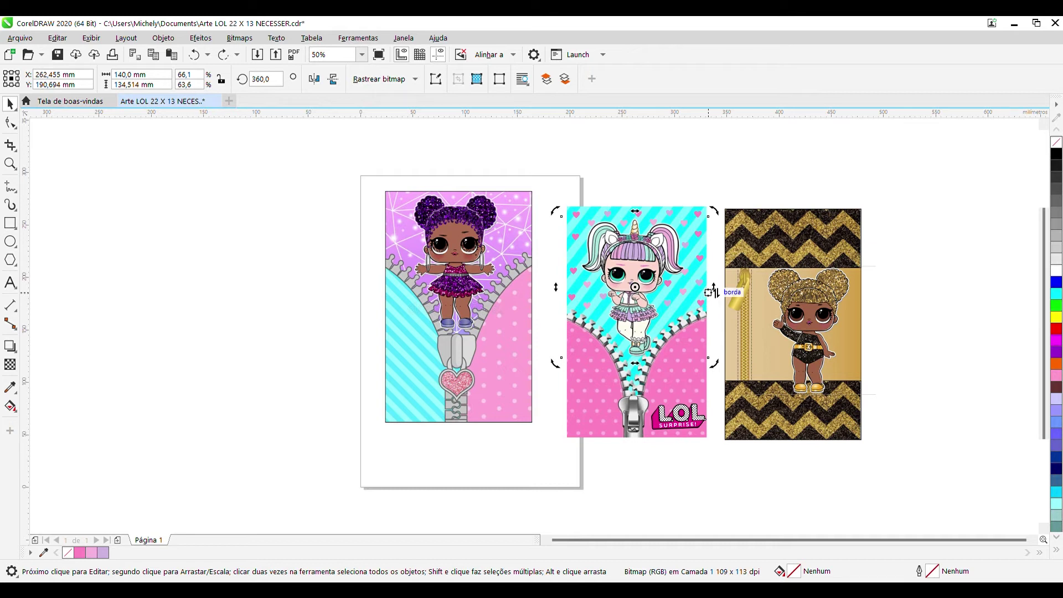
Set the purple doll image's width to 140 mm and its height to 134 mm
left_click(457, 271)
left_click_drag(165, 77, 111, 82)
type("140")
key("Return")
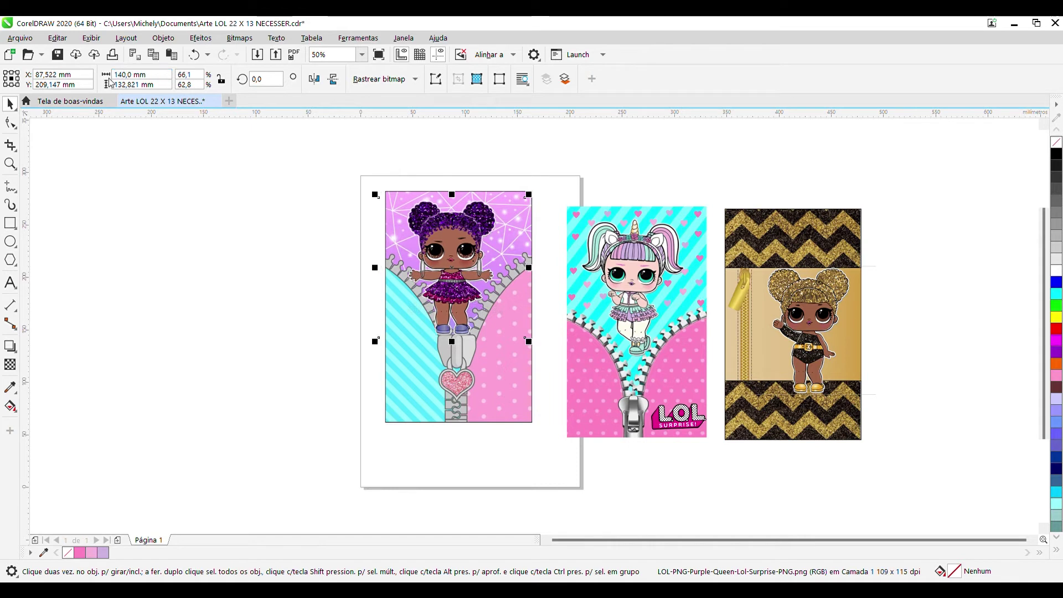
left_click_drag(112, 84, 121, 95)
type("134")
key("Return")
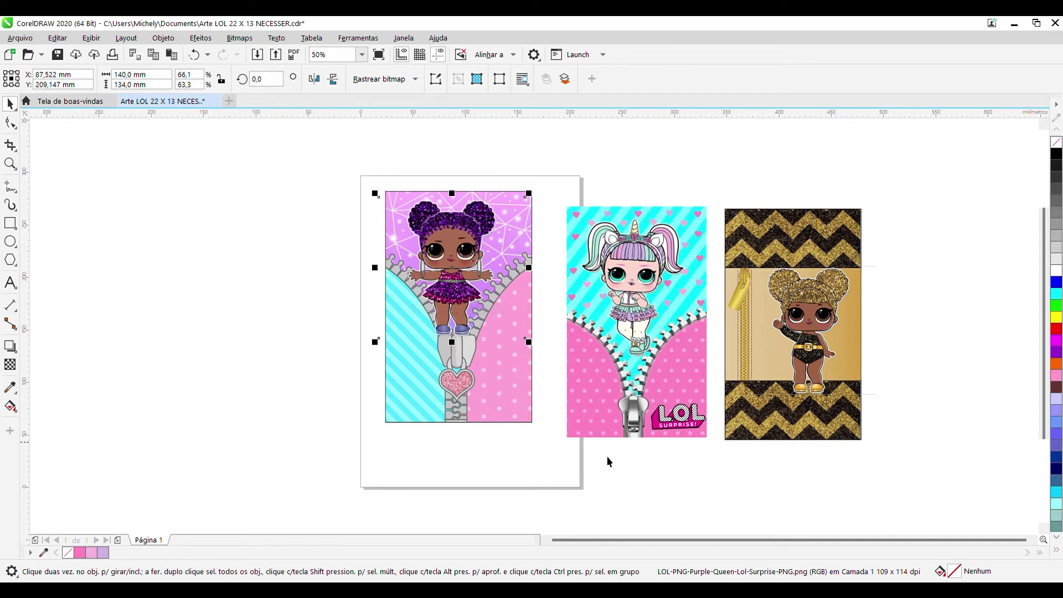
Group all the objects of the unicorn artwork and move both finished artworks farther away from the page
left_click(161, 136)
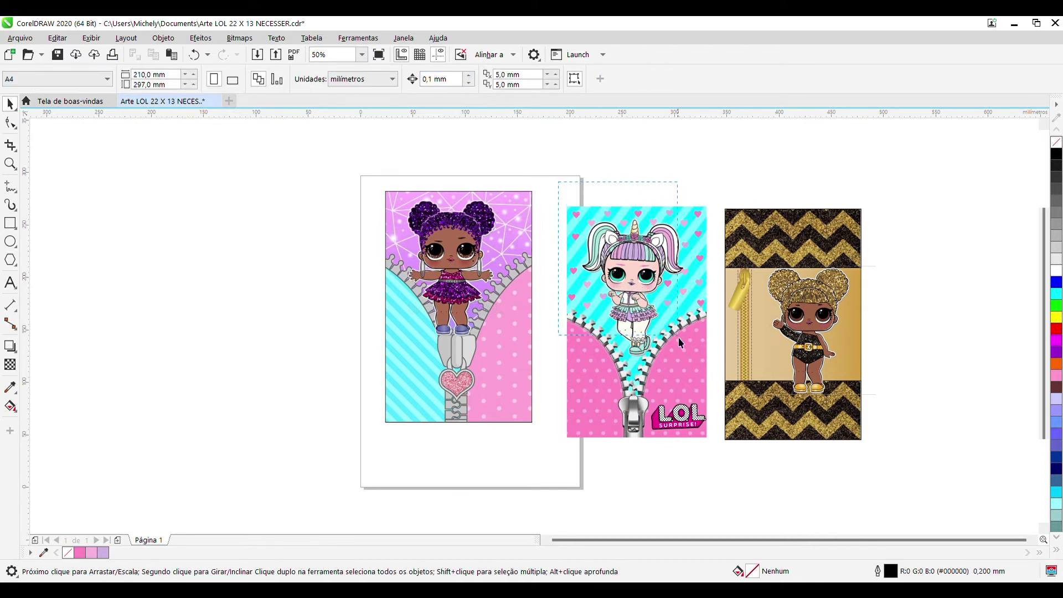
left_click_drag(704, 393, 715, 452)
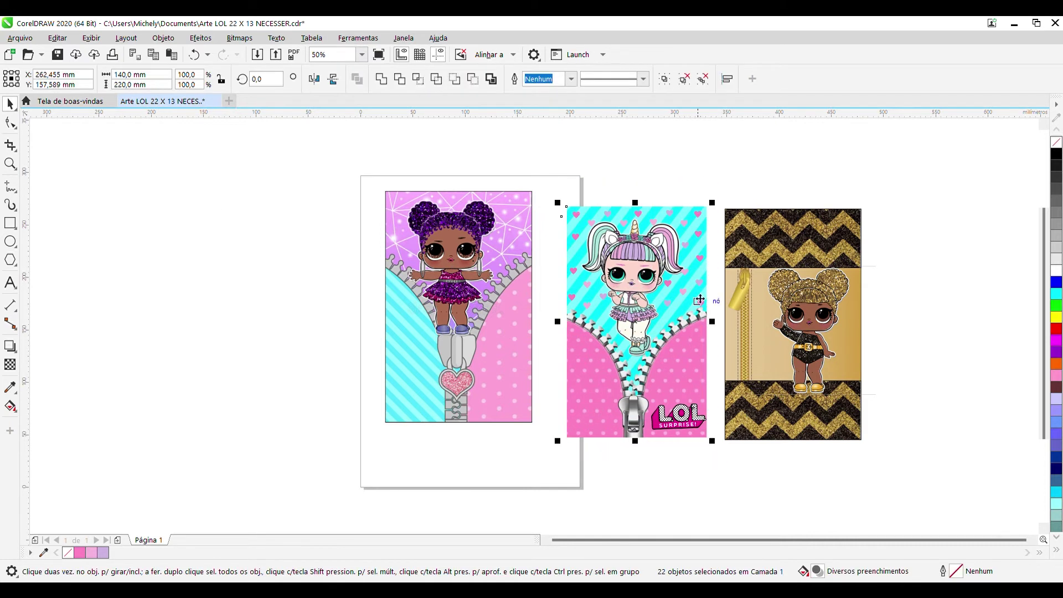
key("ctrl+g")
left_click_drag(622, 265, 651, 267)
left_click_drag(799, 269, 875, 240)
left_click_drag(686, 267, 734, 267)
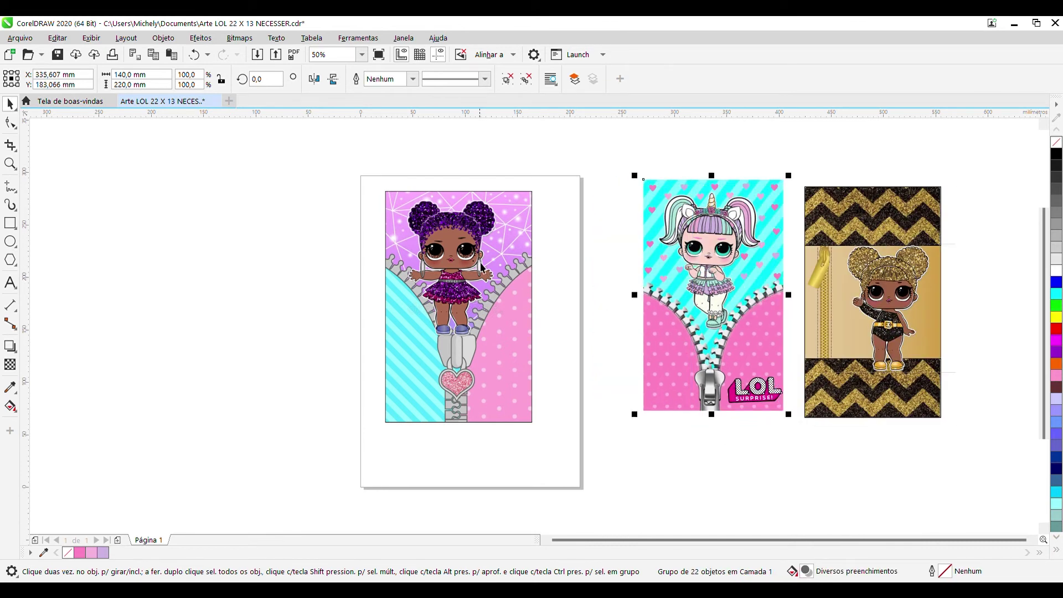
Center the resized purple doll on the zipper background with its feet just above the zipper pull
left_click(458, 243)
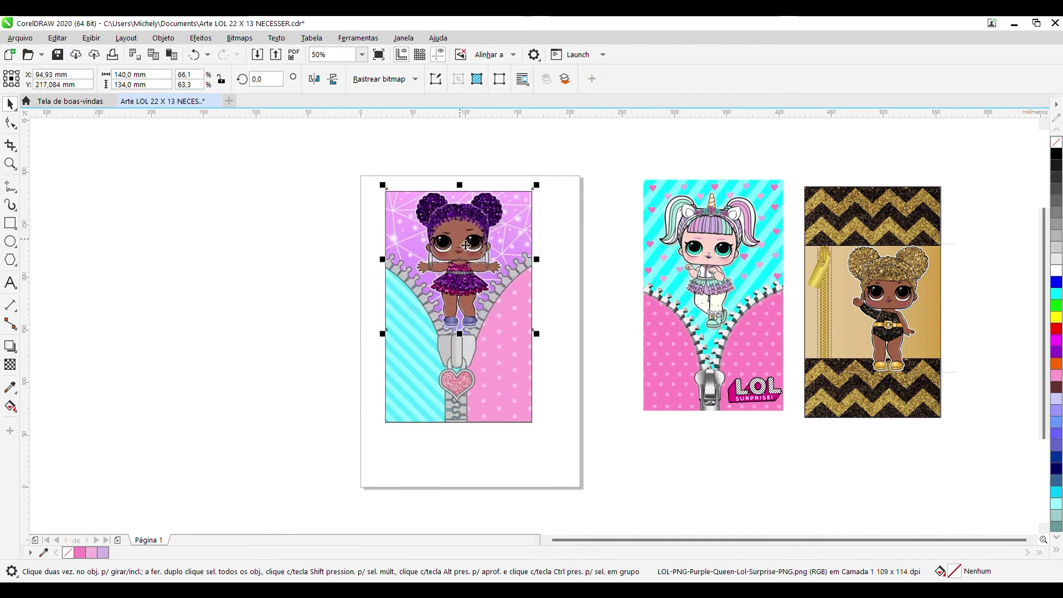
left_click_drag(471, 244, 467, 243)
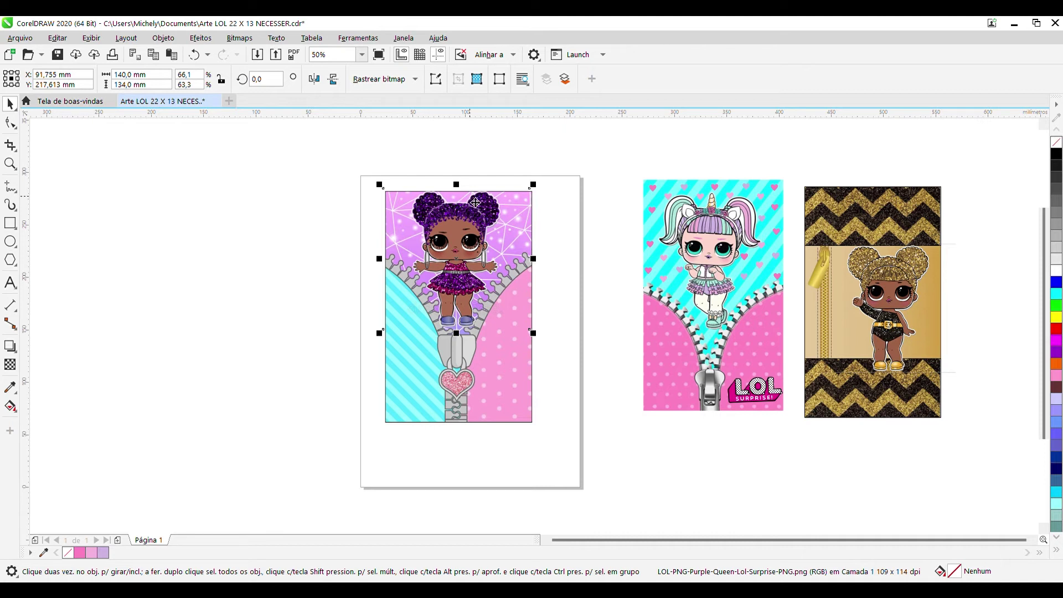
left_click_drag(469, 248, 451, 278)
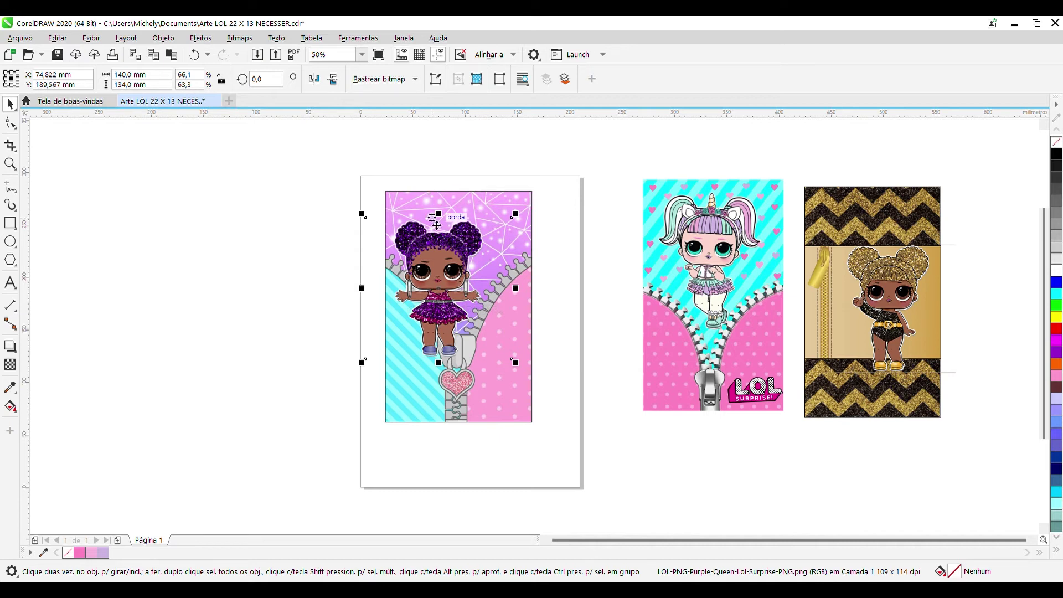
left_click_drag(451, 268, 463, 247)
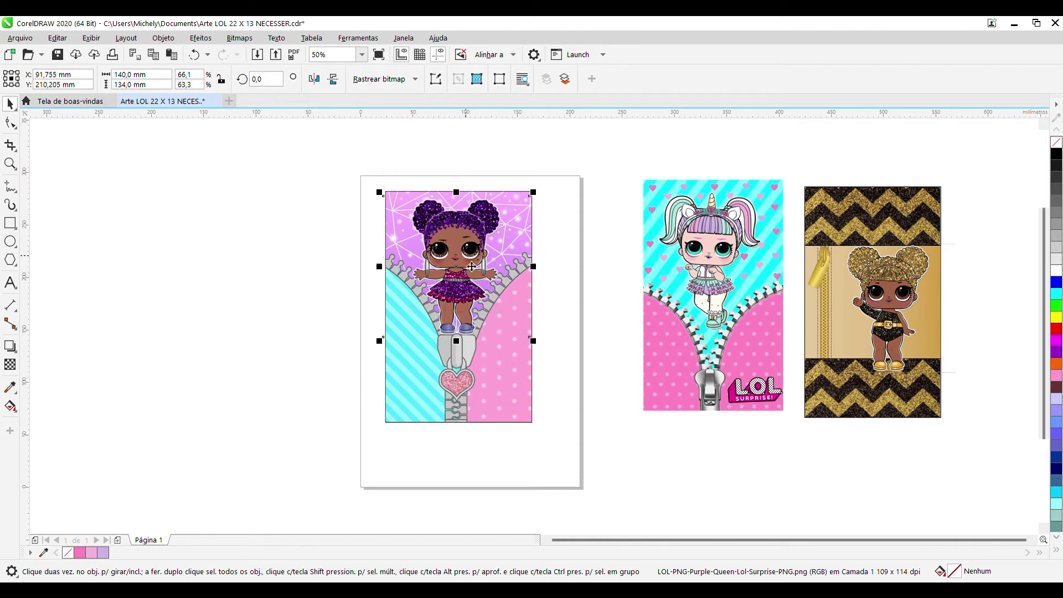
left_click(313, 447)
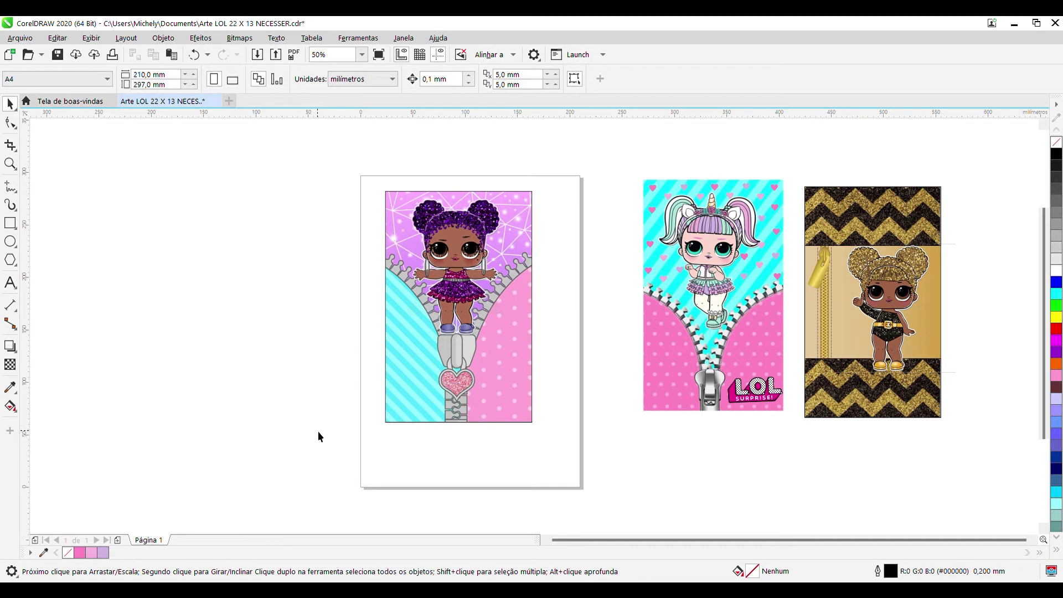
Place the large LOL Surprise logo beside the page and copy the unicorn artwork's small logo onto the page below the zipper background
key("ctrl+z")
left_click(689, 441)
left_click(740, 350)
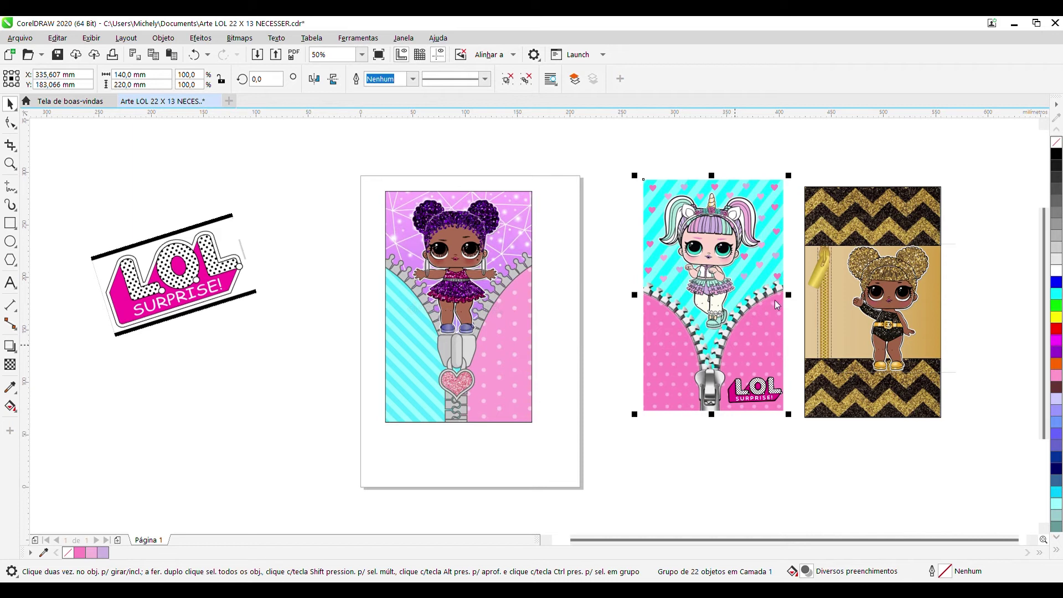
left_click(754, 465)
left_click(761, 395)
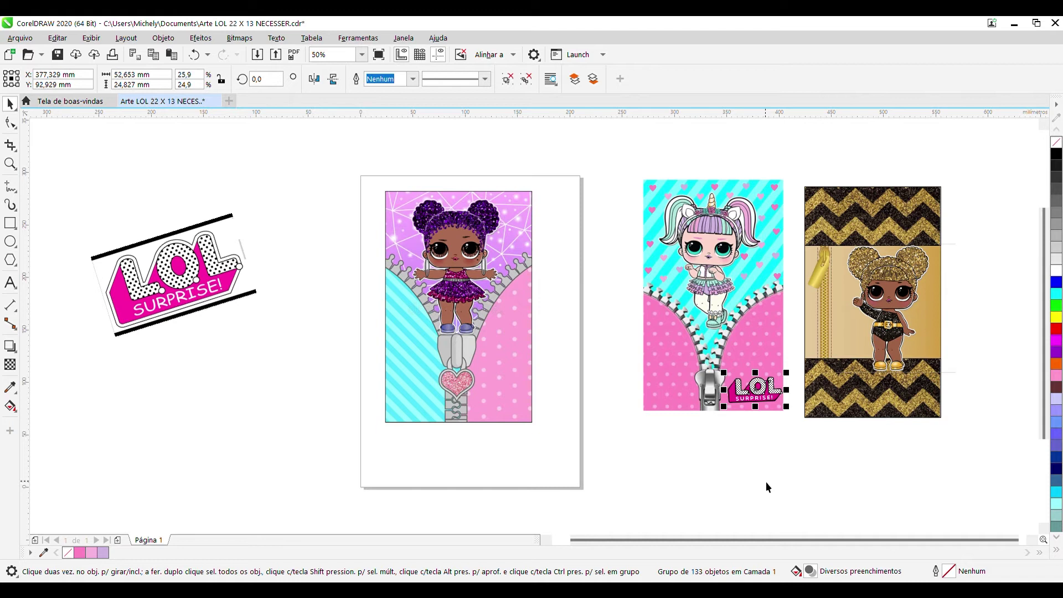
left_click_drag(747, 408, 503, 459)
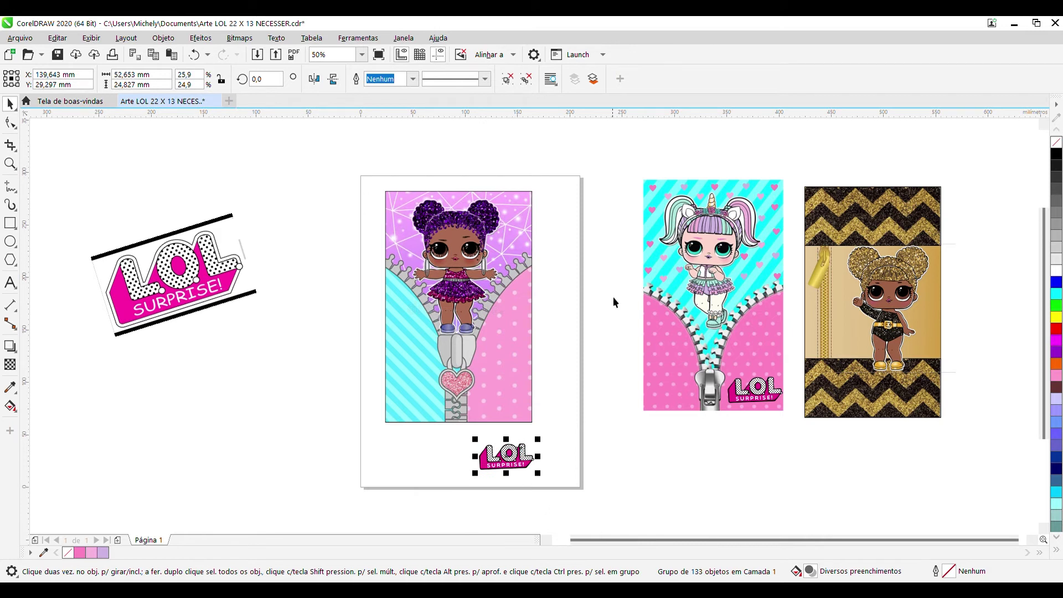
Select all the objects making up the unicorn artwork together
left_click_drag(628, 152, 696, 255)
left_click_drag(796, 489, 796, 491)
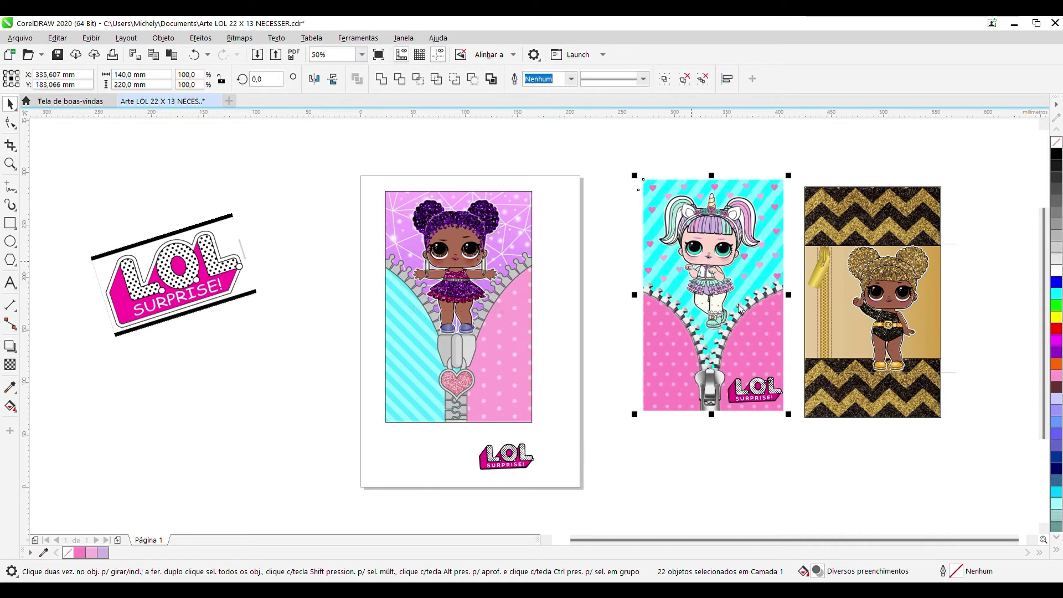
left_click(694, 497)
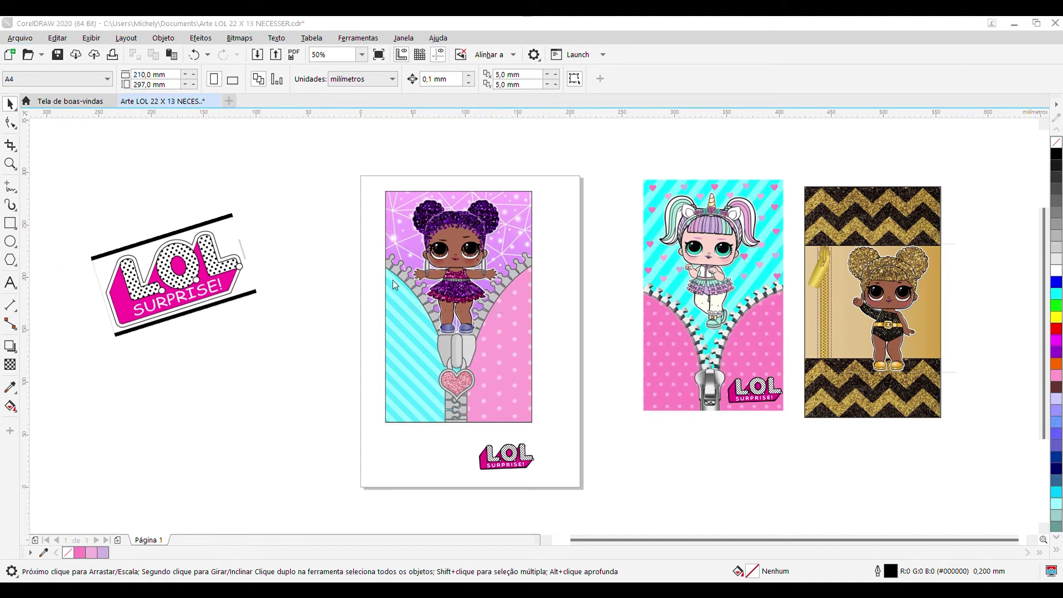
Import the cyan-and-pink zipper JPG, move it below the unicorn artwork and scale it to about 144 mm square
key("Return")
left_click_drag(147, 360, 284, 494)
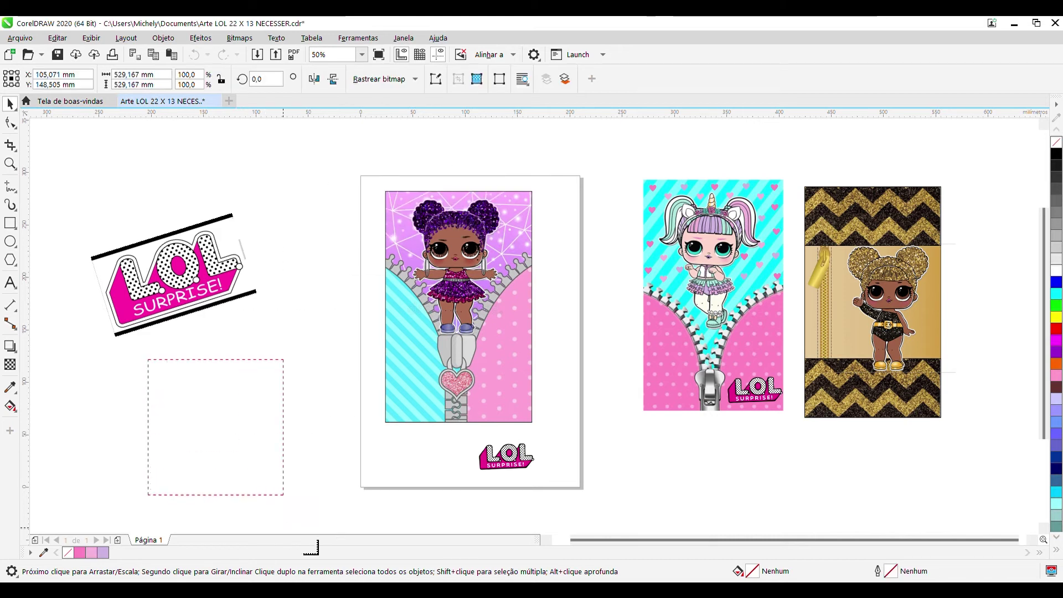
scroll(382, 534, "down", 2)
left_click_drag(275, 407, 753, 501)
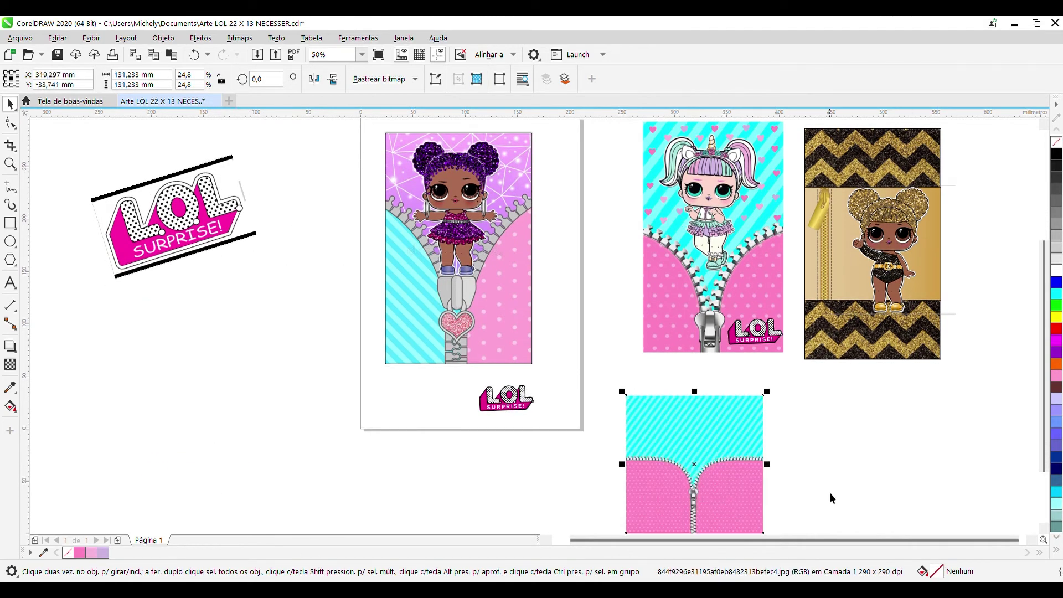
left_click_drag(768, 391, 787, 377)
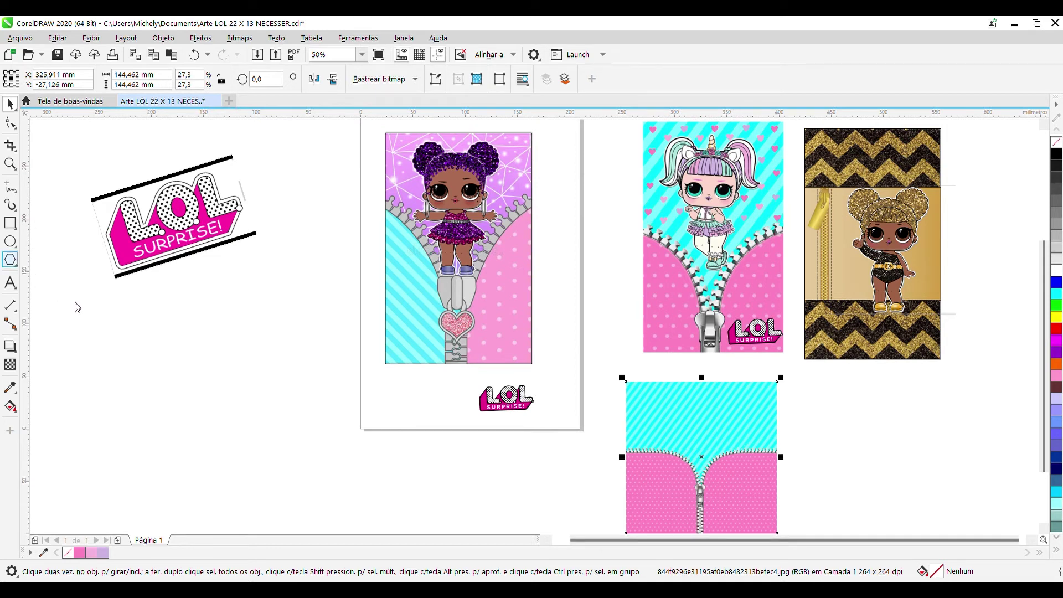
Draw a heart about 15 × 13 mm with the Common Shapes tool and place it beside the unicorn artwork's lower edge
key("y")
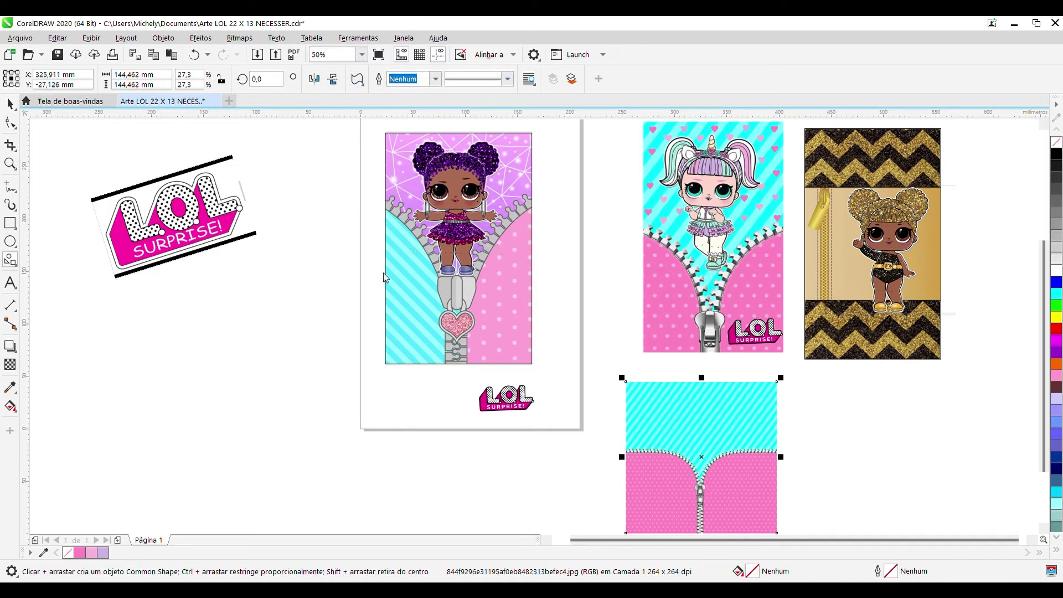
left_click_drag(644, 401, 665, 419)
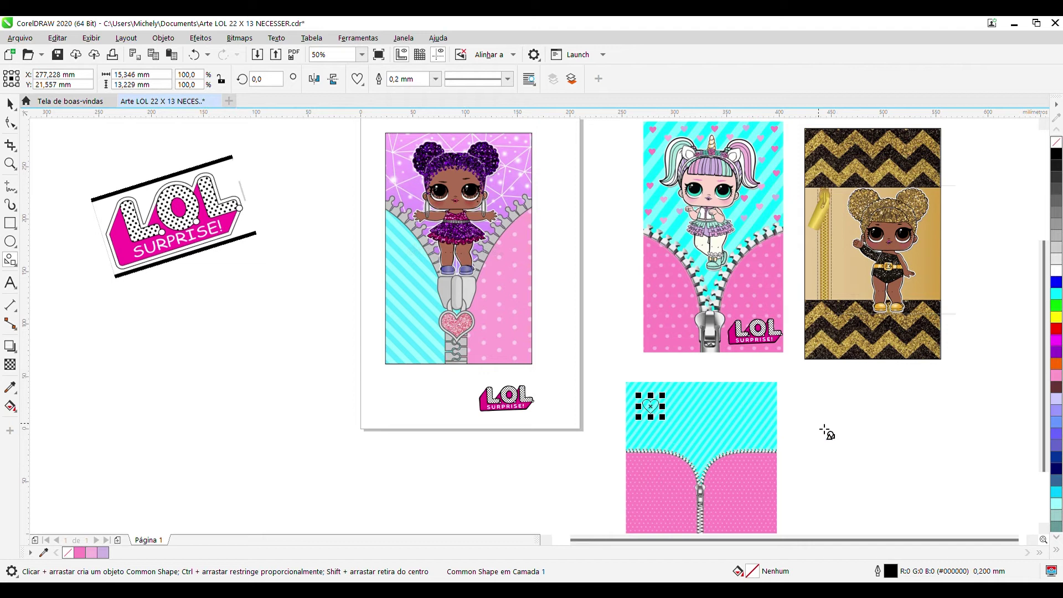
left_click(10, 103)
left_click_drag(650, 407, 762, 411)
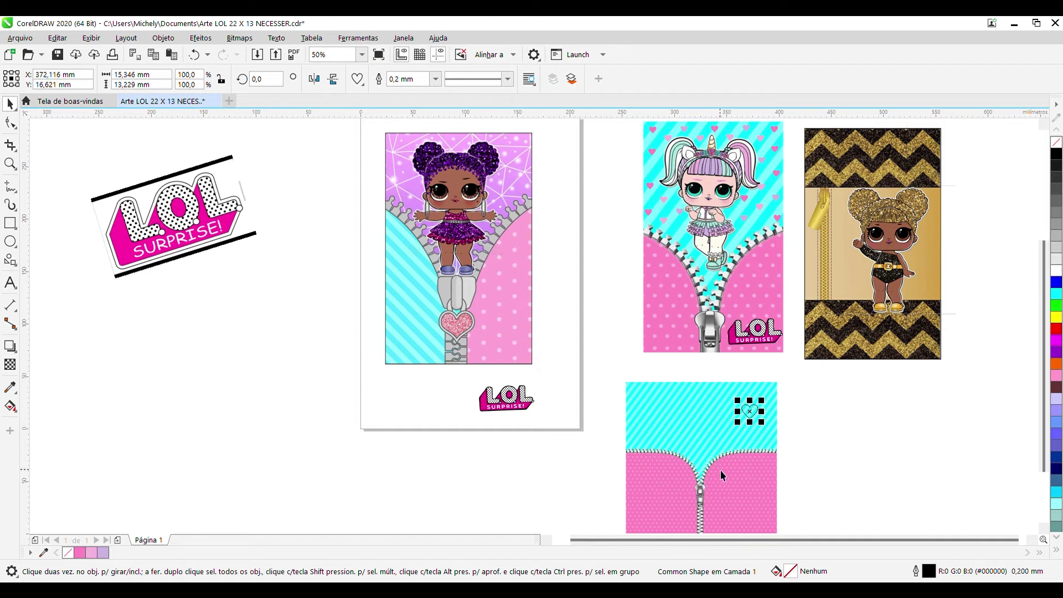
left_click_drag(759, 416, 612, 357)
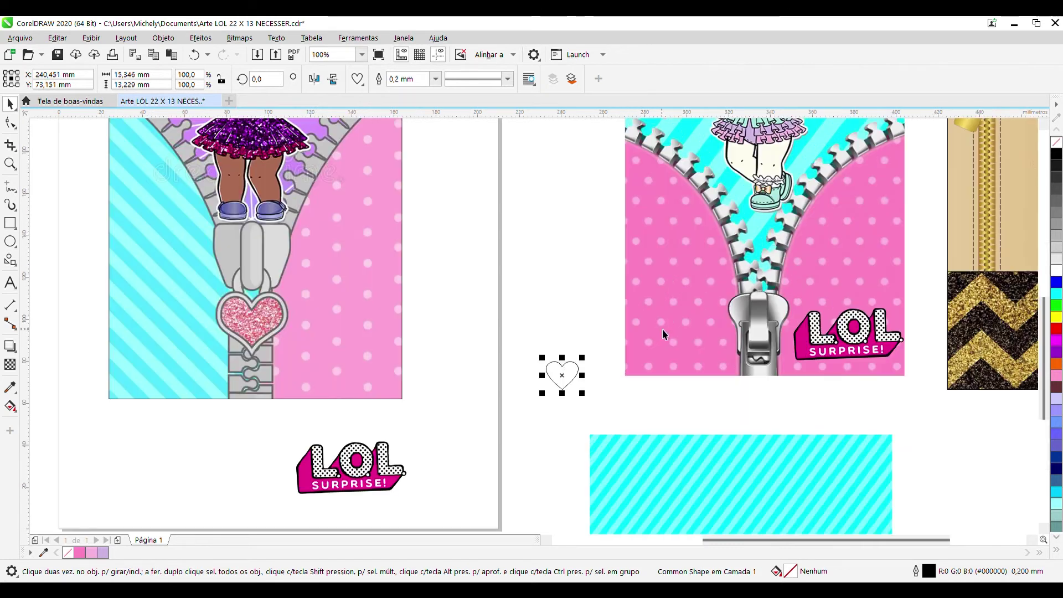
Fill the heart with pink (#FF83C1) sampled from the unicorn artwork using the Color Eyedropper
scroll(662, 330, "up", 2)
left_click_drag(666, 332, 686, 371)
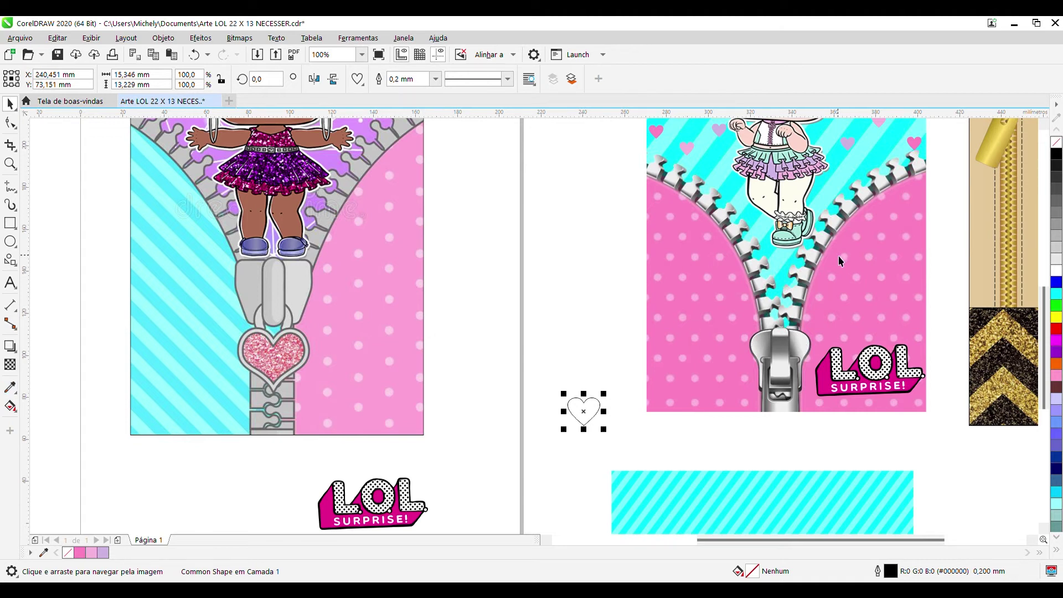
left_click(11, 388)
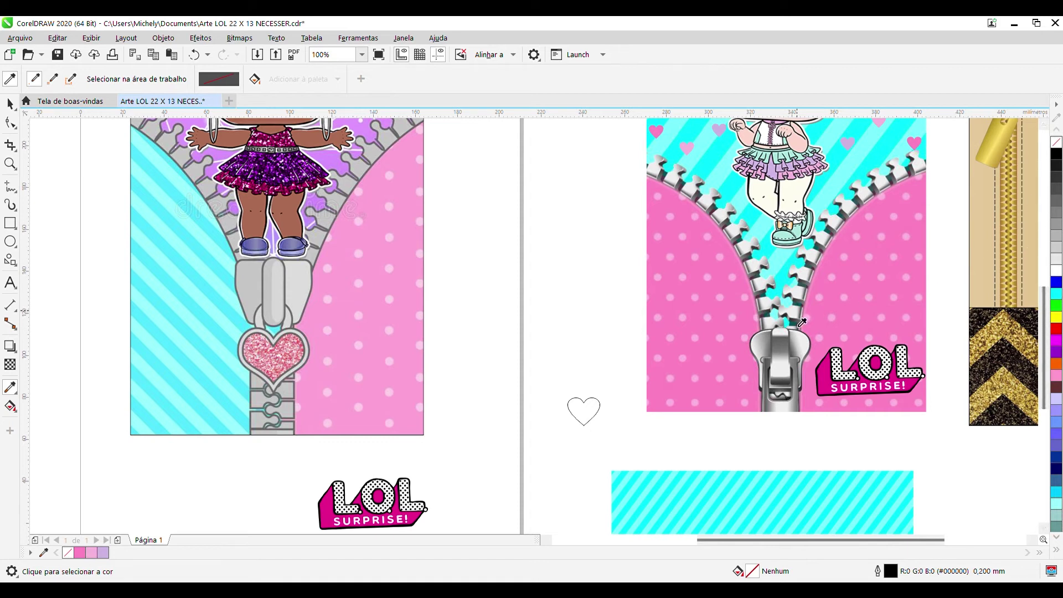
key("Tab")
left_click_drag(1045, 347, 1046, 311)
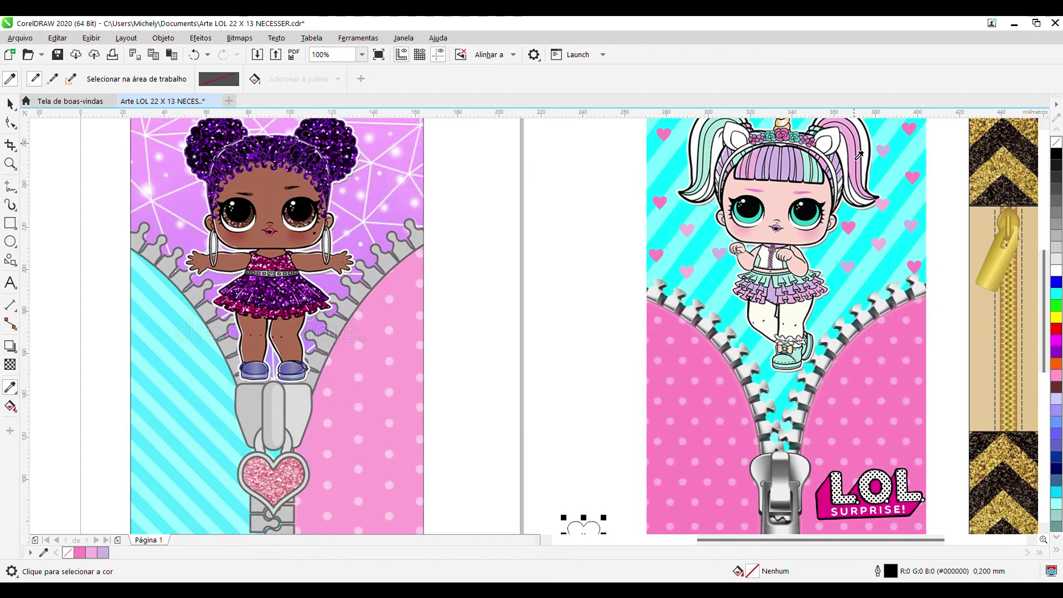
left_click(859, 357)
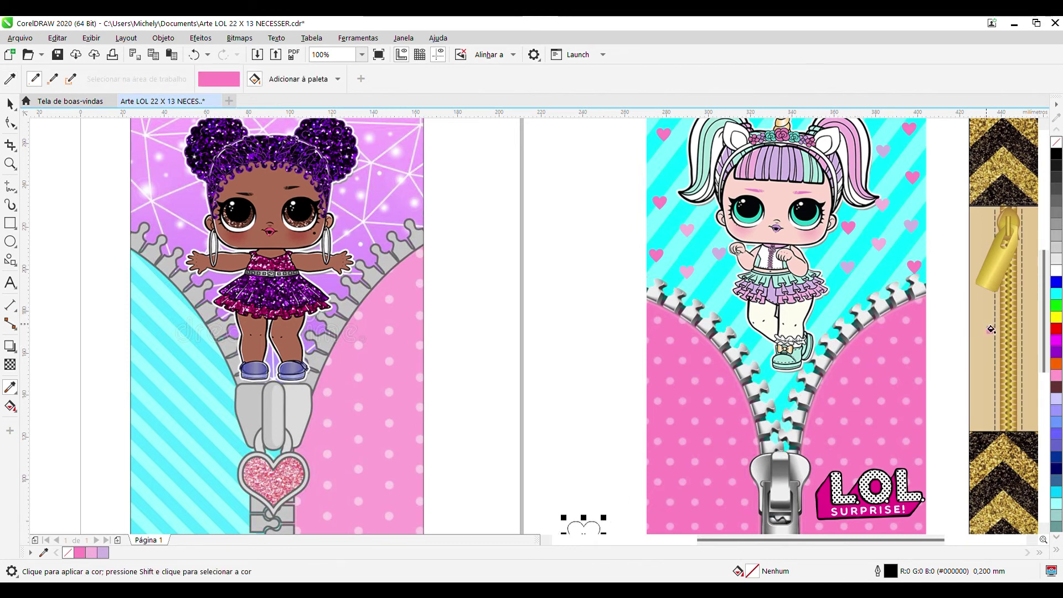
scroll(952, 379, "down", 1)
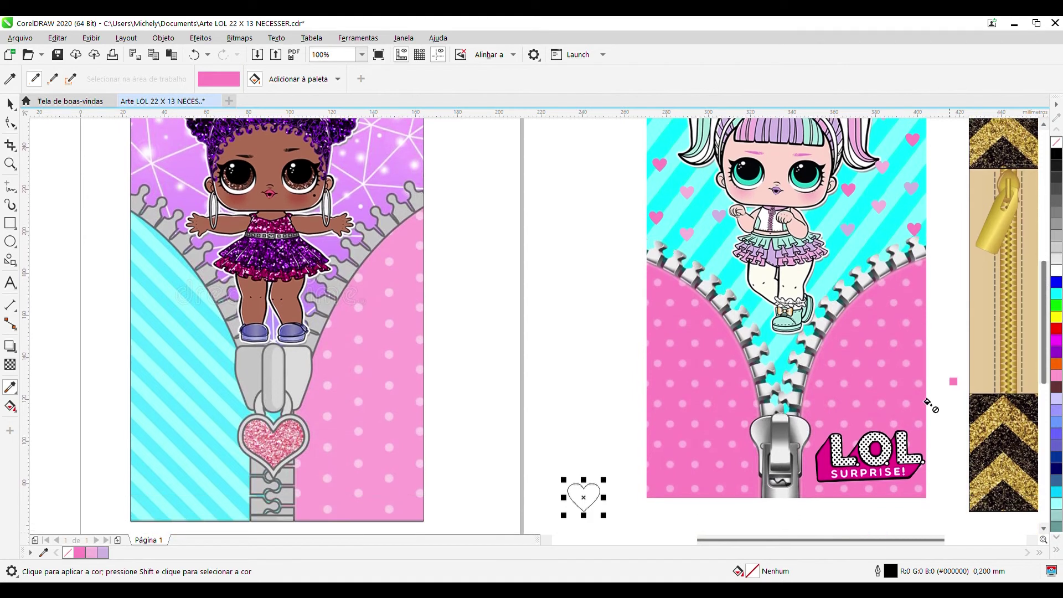
left_click(590, 493)
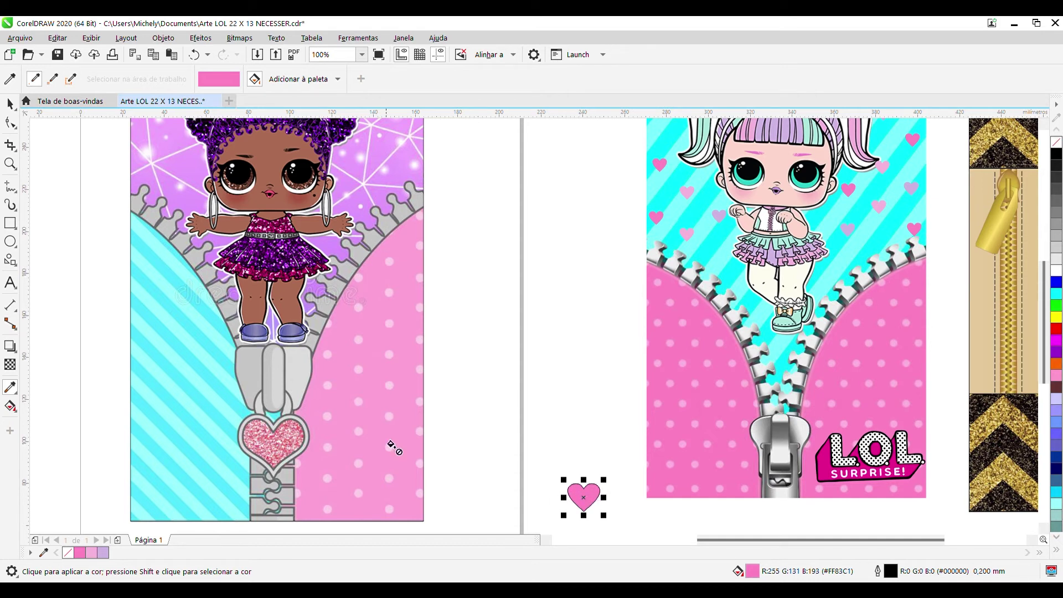
Duplicate the pink heart above the original and fill the copy with light pink (#FCB4DA) sampled from the unicorn artwork's polka dots
left_click(10, 104)
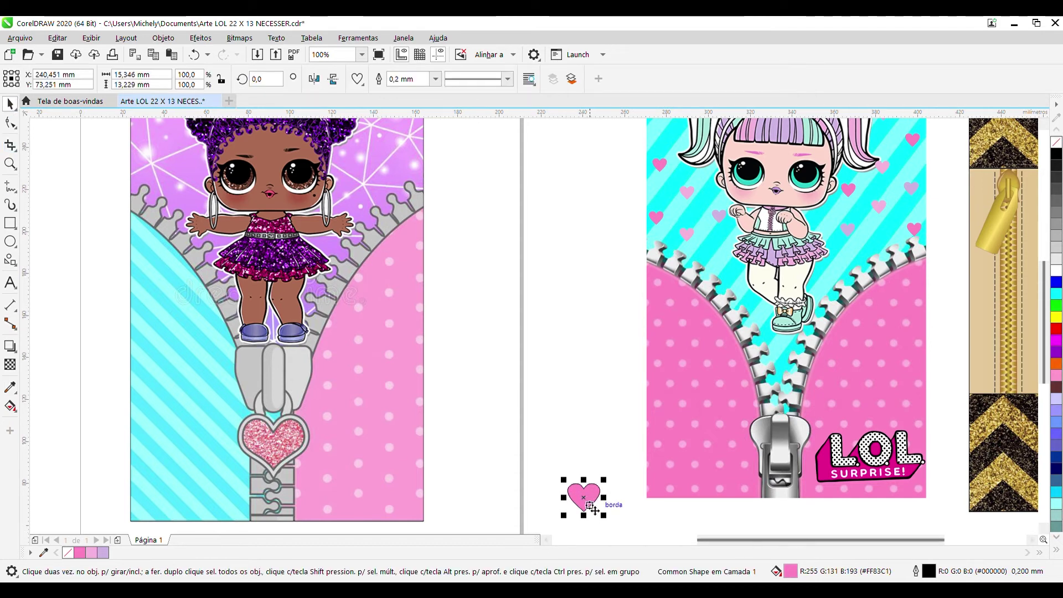
left_click_drag(583, 497, 563, 367)
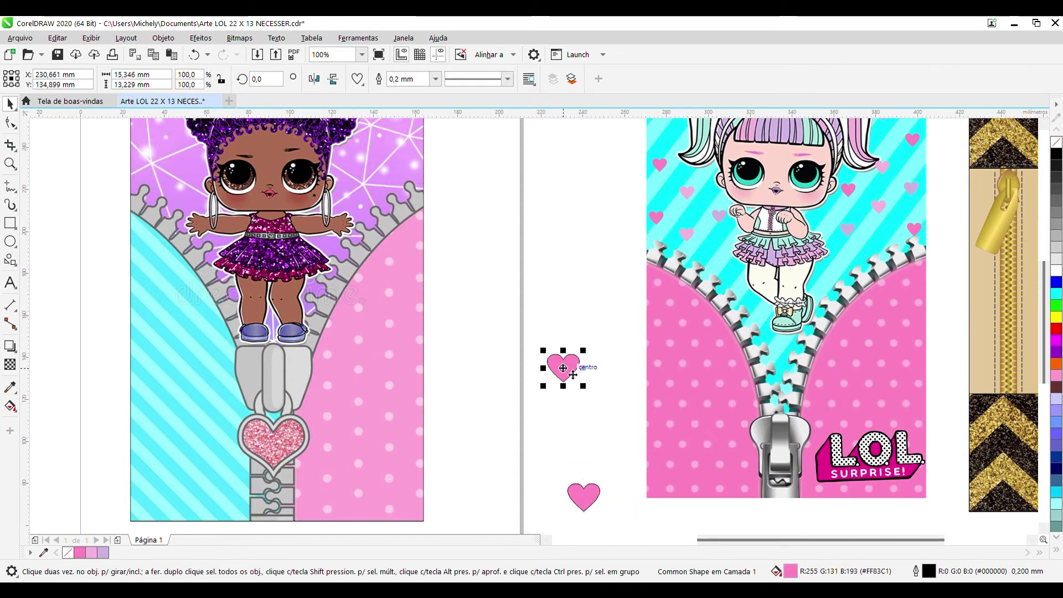
left_click(15, 390)
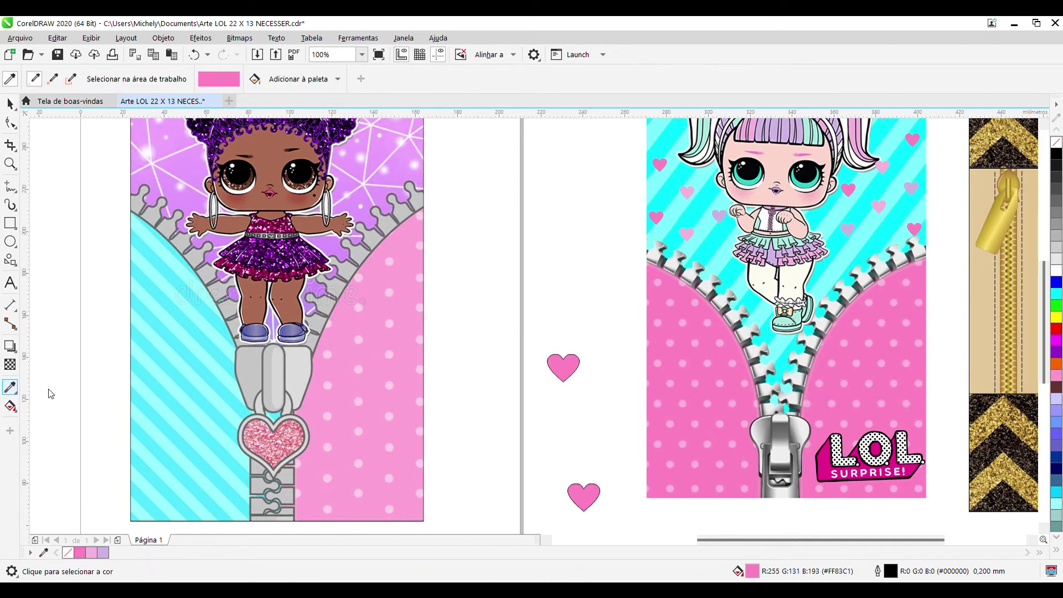
left_click(675, 396)
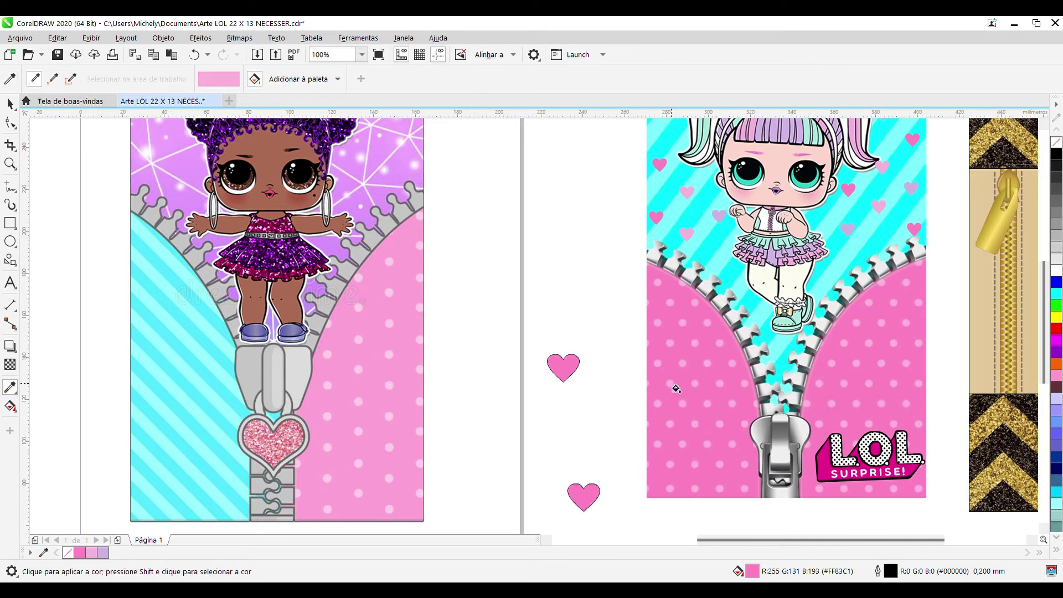
left_click(563, 368)
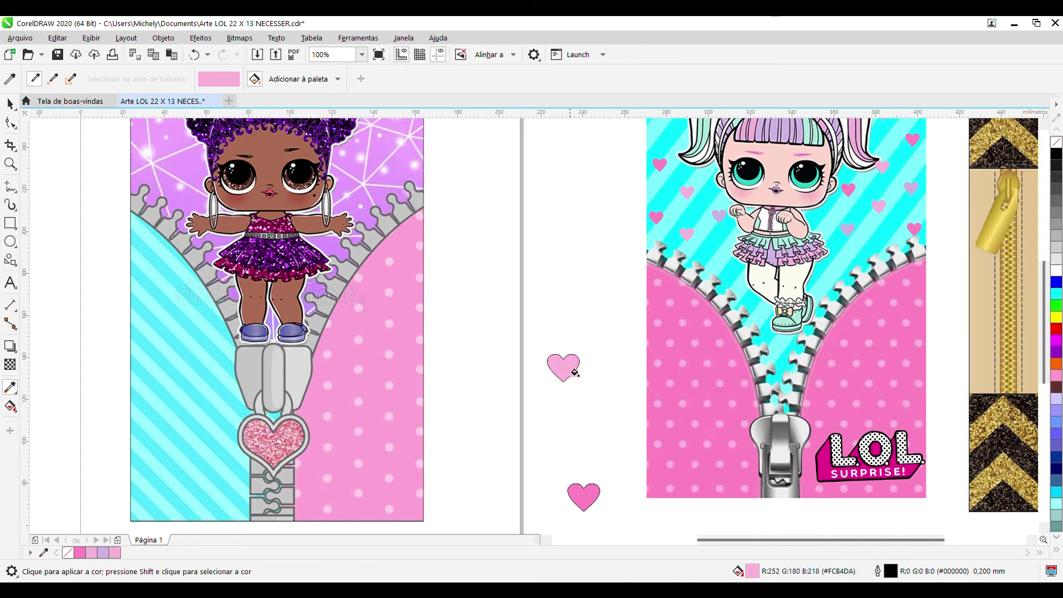
Duplicate the light pink heart above itself and fill the copy with teal (#29D2C5) sampled from the unicorn doll
left_click(9, 103)
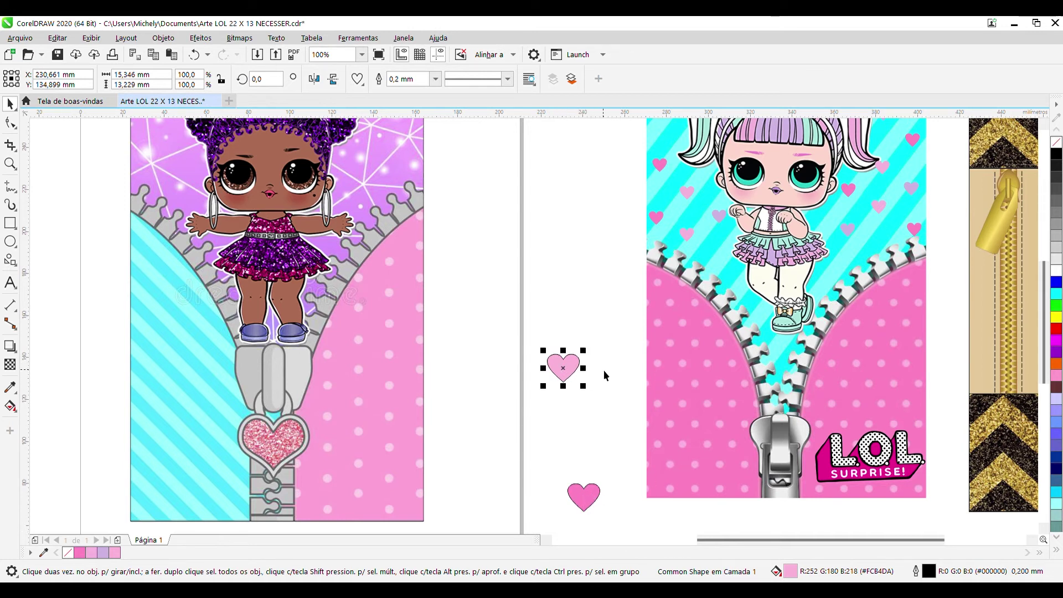
left_click_drag(575, 371, 590, 317)
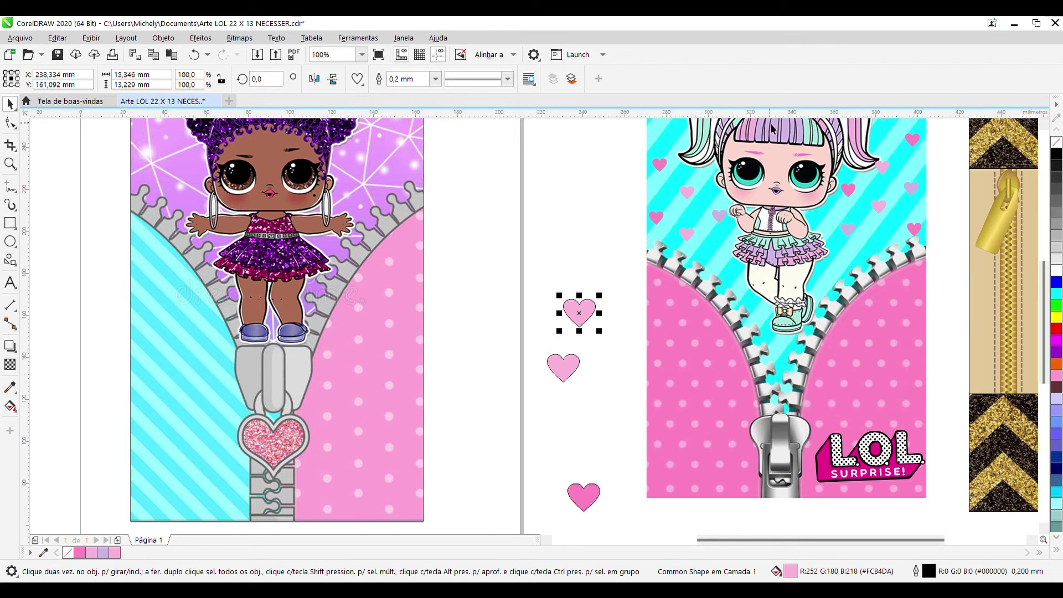
key("i")
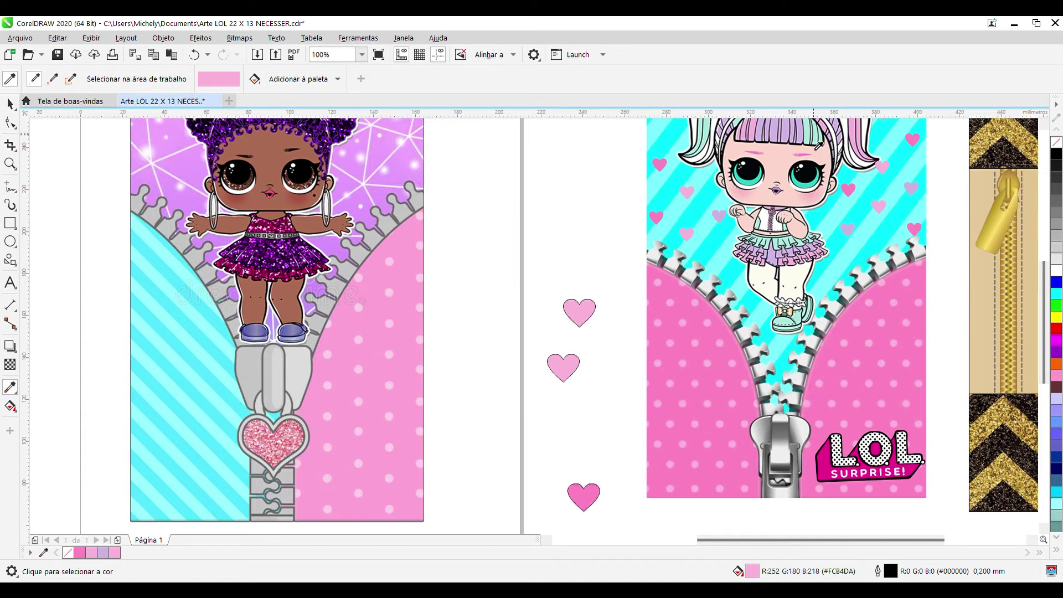
left_click(760, 191)
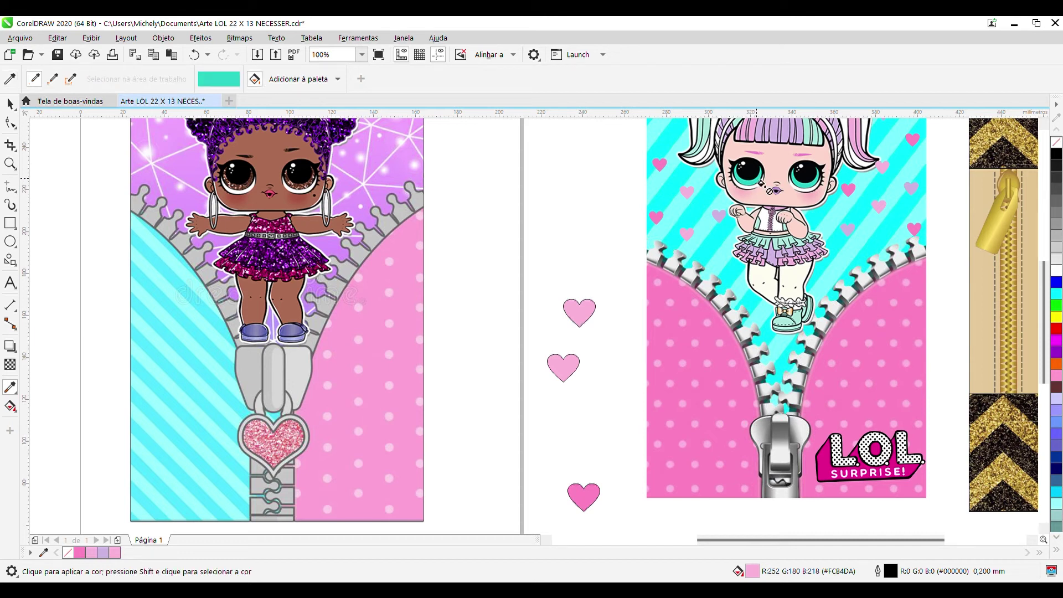
left_click(584, 317)
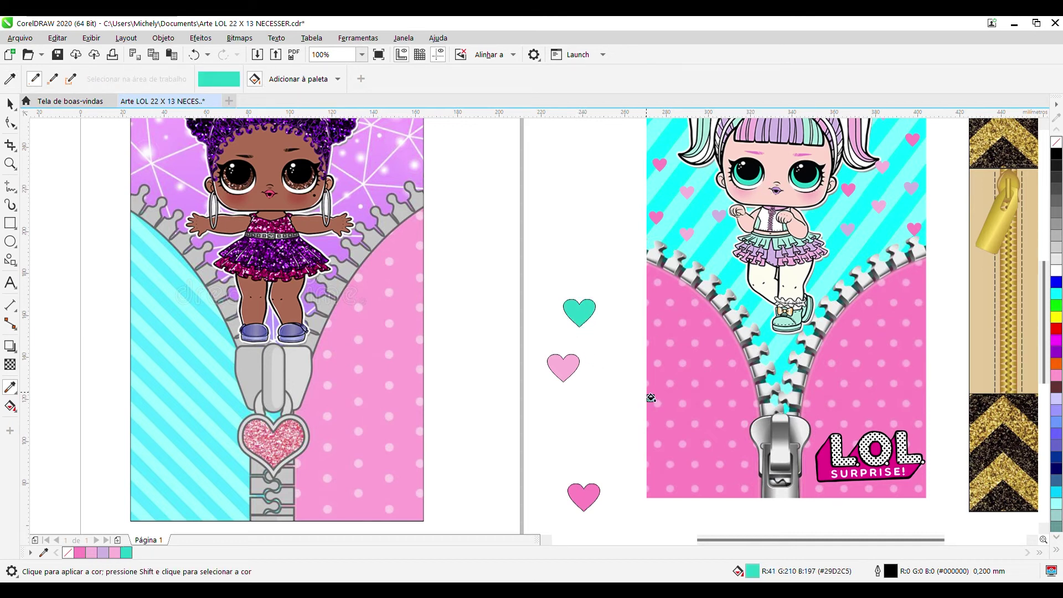
Draw a rectangle about 186 × 301 mm below the large LOL logo and divide it with three stacked rectangles, the middle one about 124 mm high
scroll(681, 204, "down", 5)
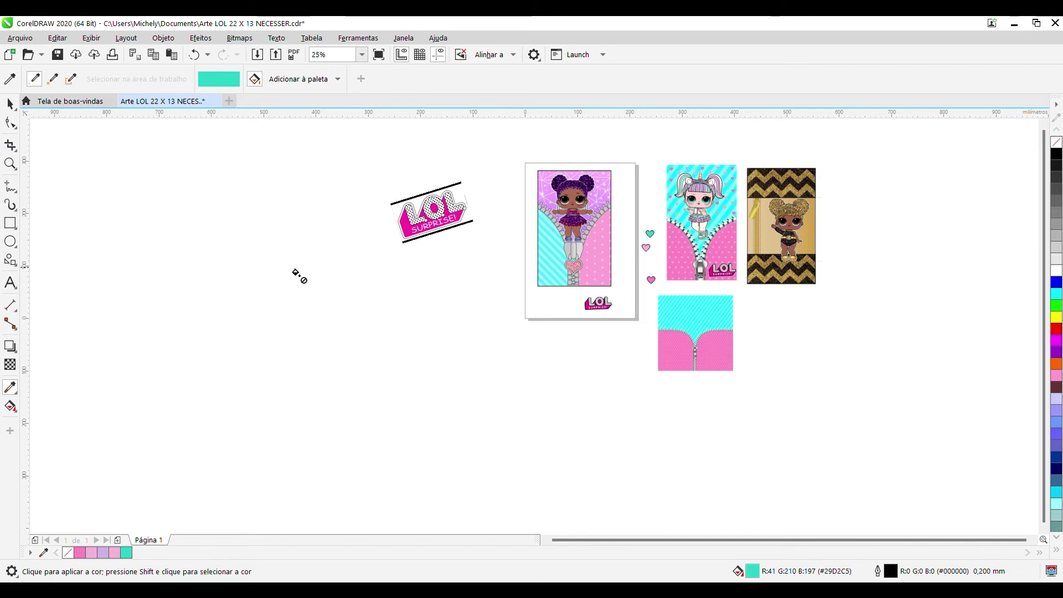
left_click(10, 103)
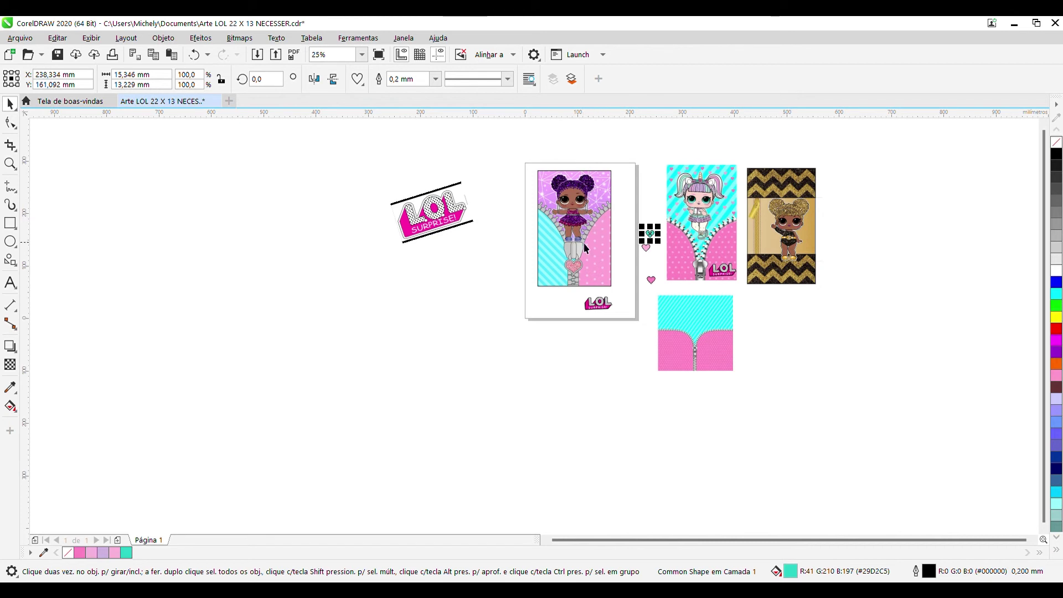
left_click(10, 222)
left_click_drag(423, 326, 523, 487)
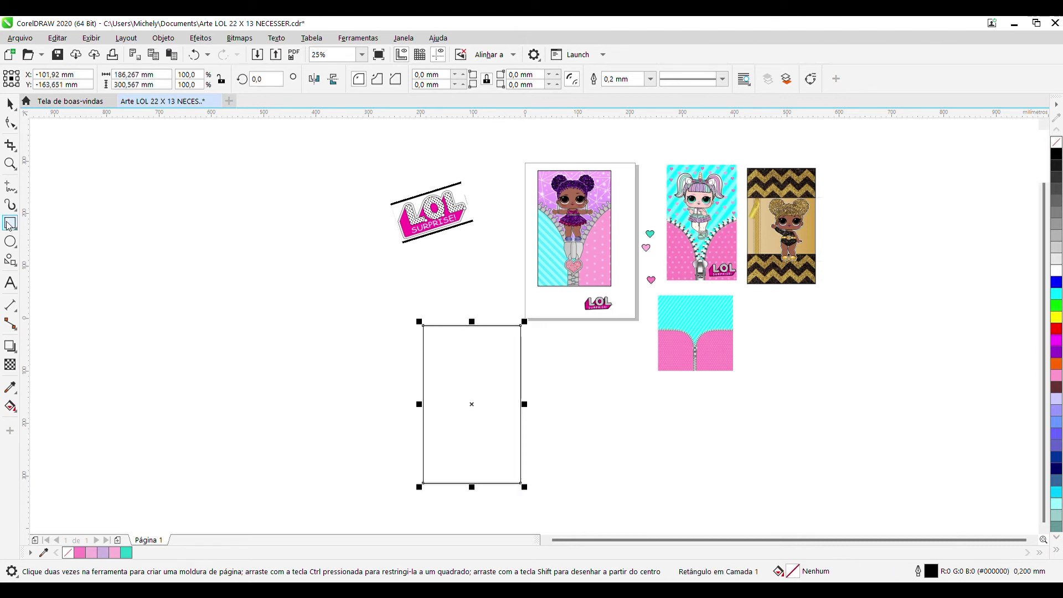
left_click_drag(423, 368, 520, 434)
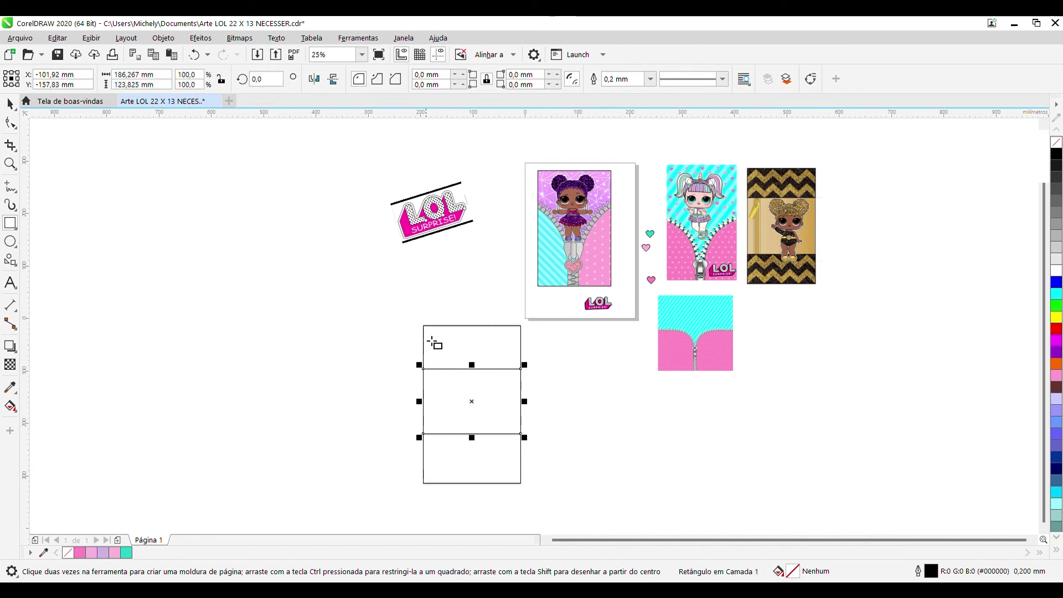
left_click_drag(423, 326, 520, 369)
left_click_drag(424, 434, 521, 483)
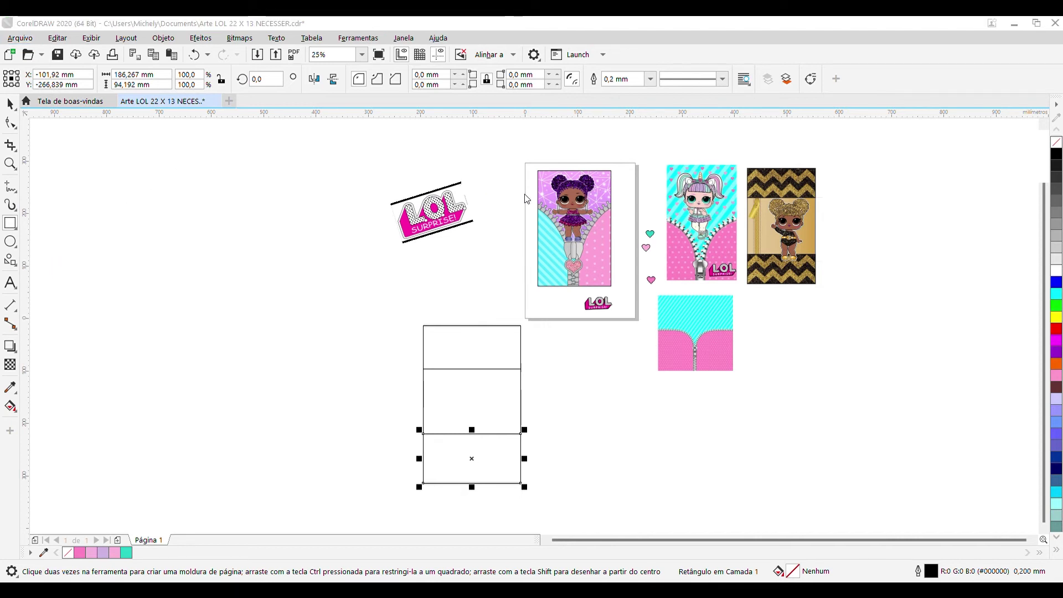
Import the gold zipper JPG, scale it to about 259 × 214 mm and PowerClip it into the middle rectangle
left_click_drag(302, 222, 276, 249)
left_click_drag(234, 391, 297, 397)
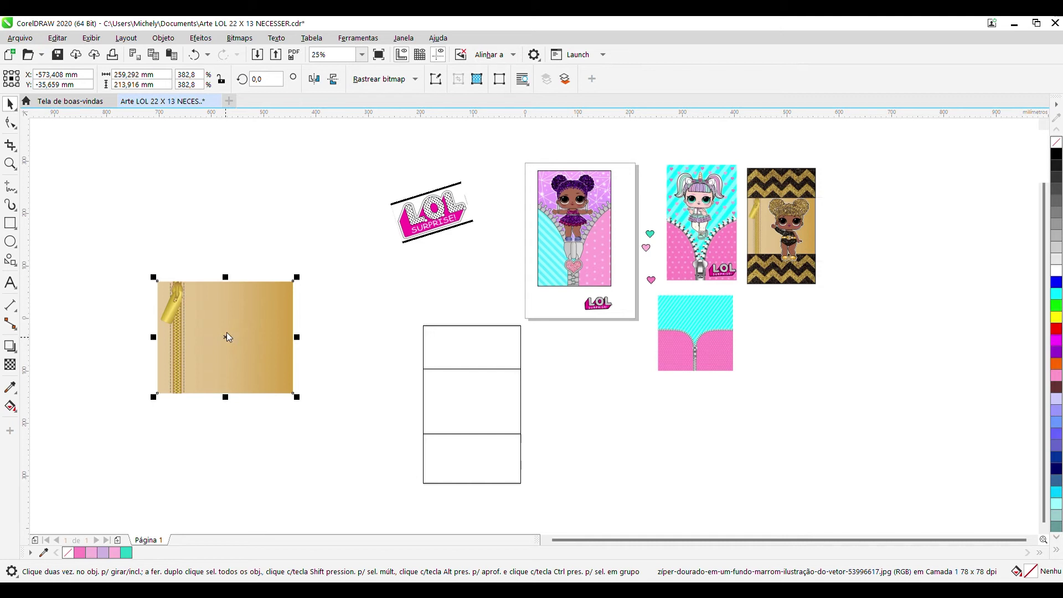
left_click(299, 400)
left_click_drag(403, 398, 460, 408)
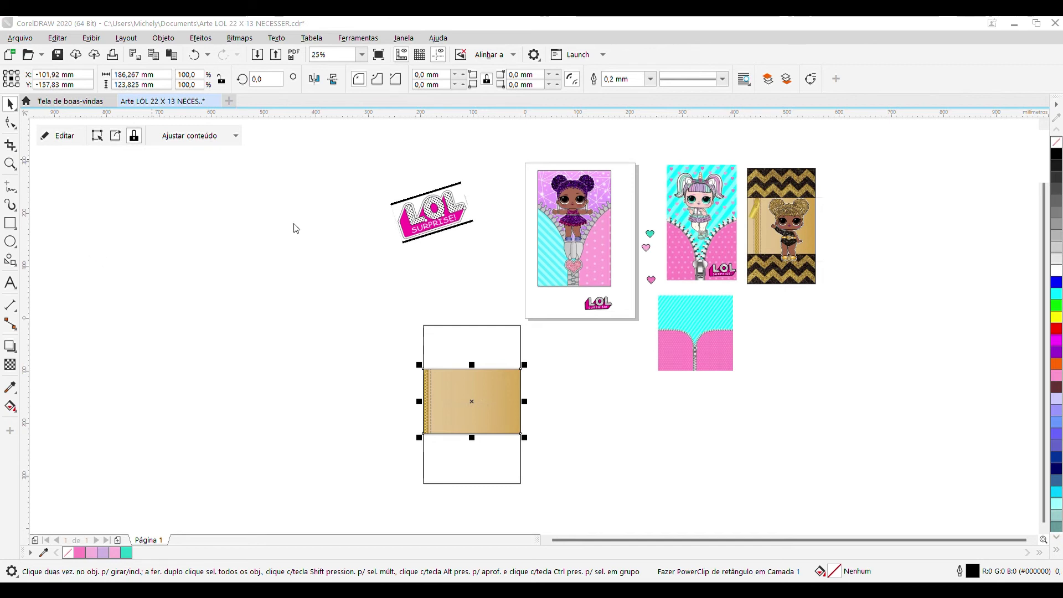
Import the black-and-gold chevron JPG, scale it to about 201 × 309 mm and PowerClip it into the upper rectangle
left_click(131, 309)
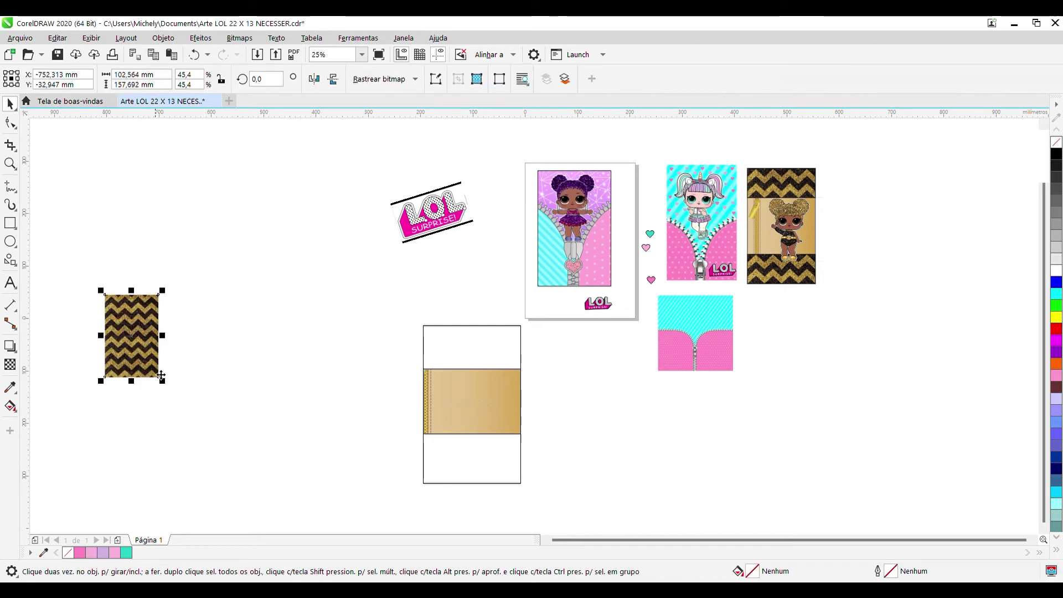
left_click_drag(160, 383, 376, 423)
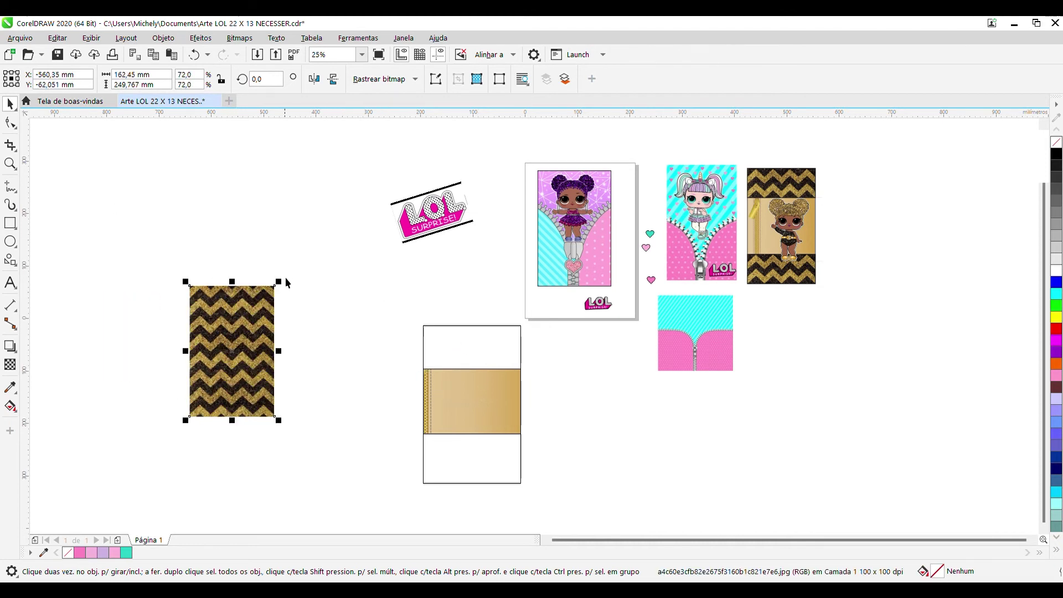
left_click_drag(280, 281, 354, 250)
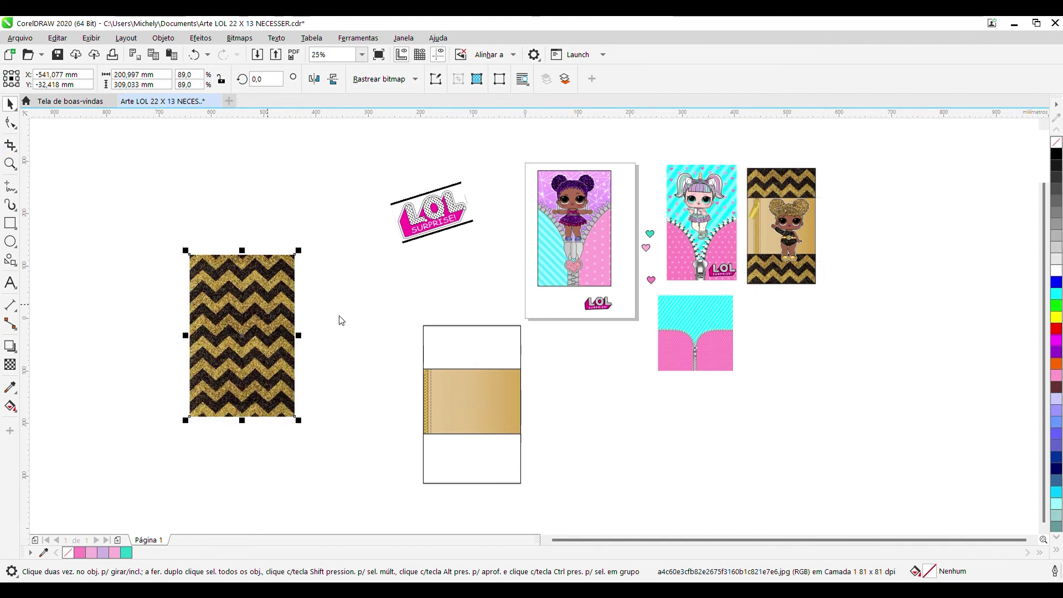
left_click(351, 394)
left_click(455, 349)
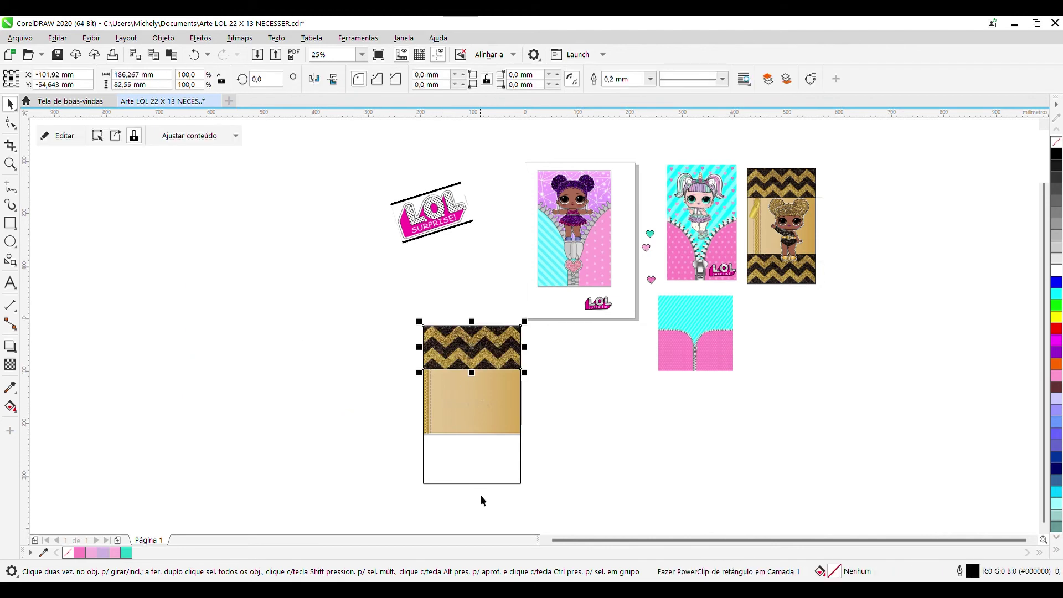
Select the gold layout together with the small LOL logo and move them farther left, away from the page
left_click_drag(352, 269, 606, 531)
left_click_drag(504, 383, 286, 374)
left_click(480, 380)
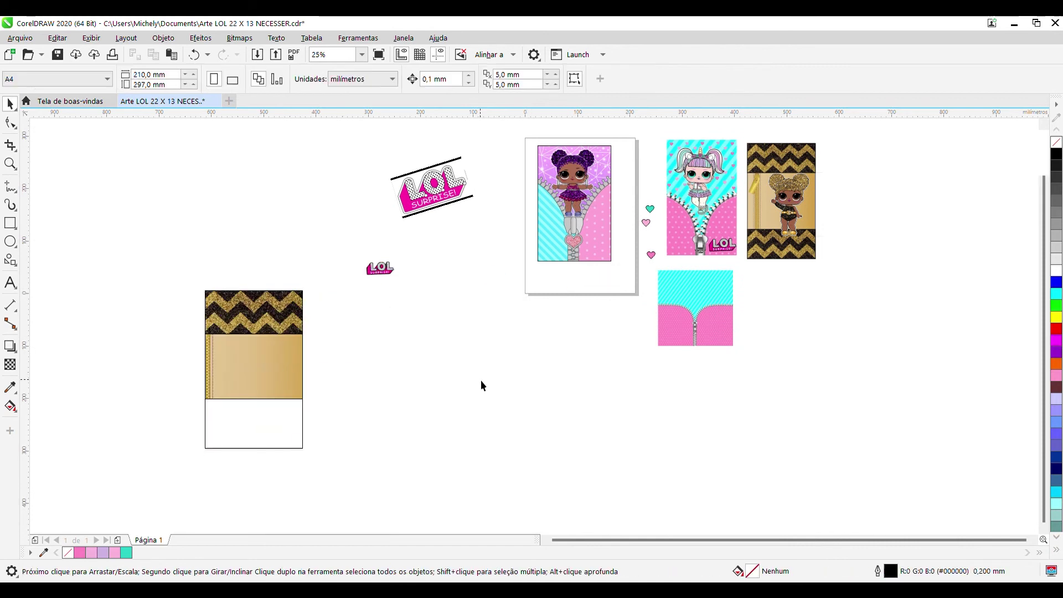
Move the small LOL Surprise logo onto the lower-left corner of the purple doll artwork
scroll(523, 268, "up", 1)
left_click_drag(526, 271, 399, 487)
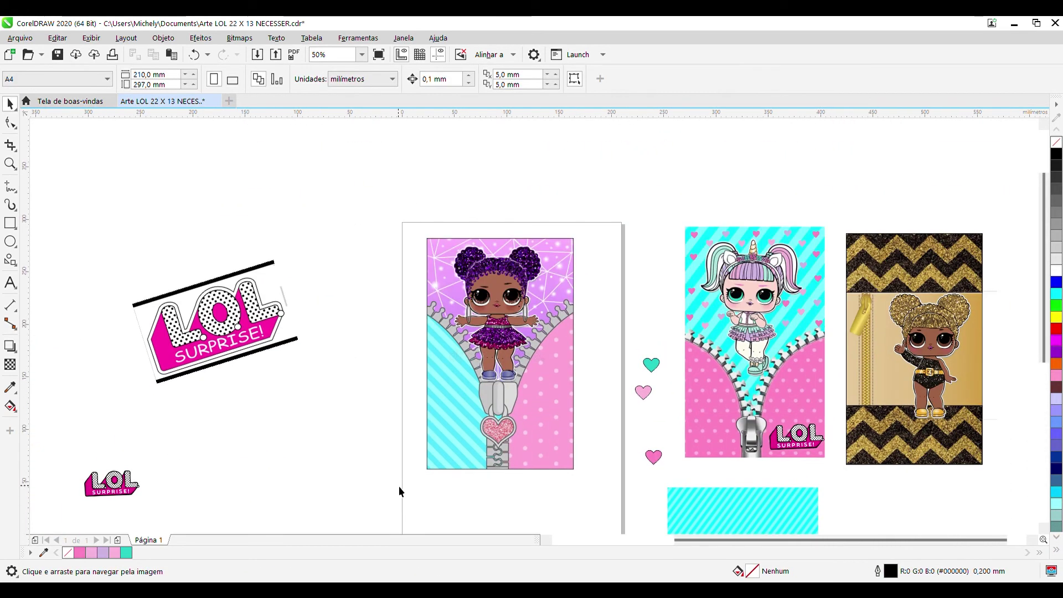
left_click_drag(131, 487, 391, 465)
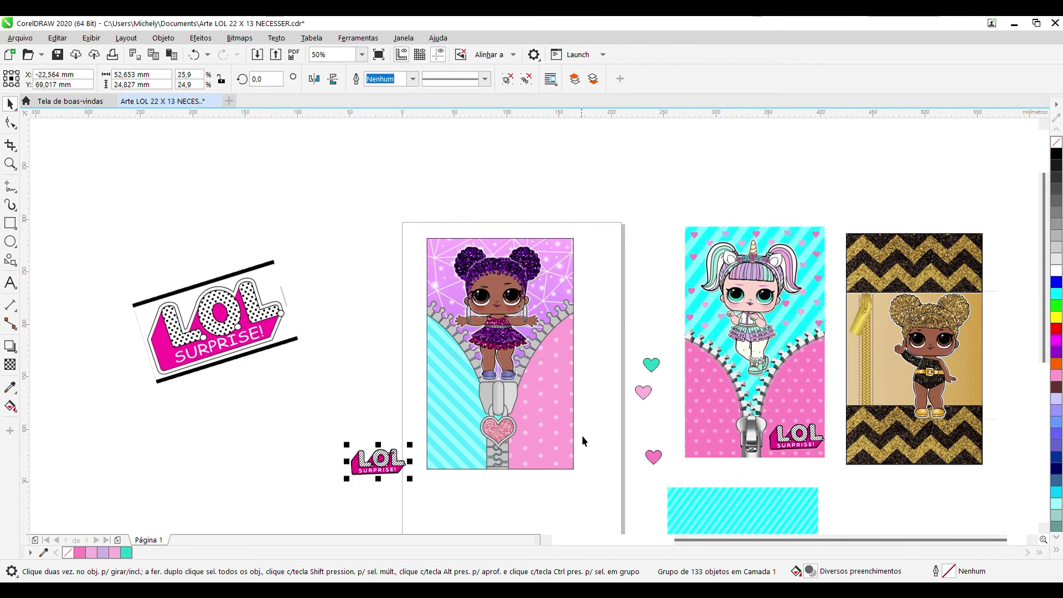
scroll(464, 441, "up", 1)
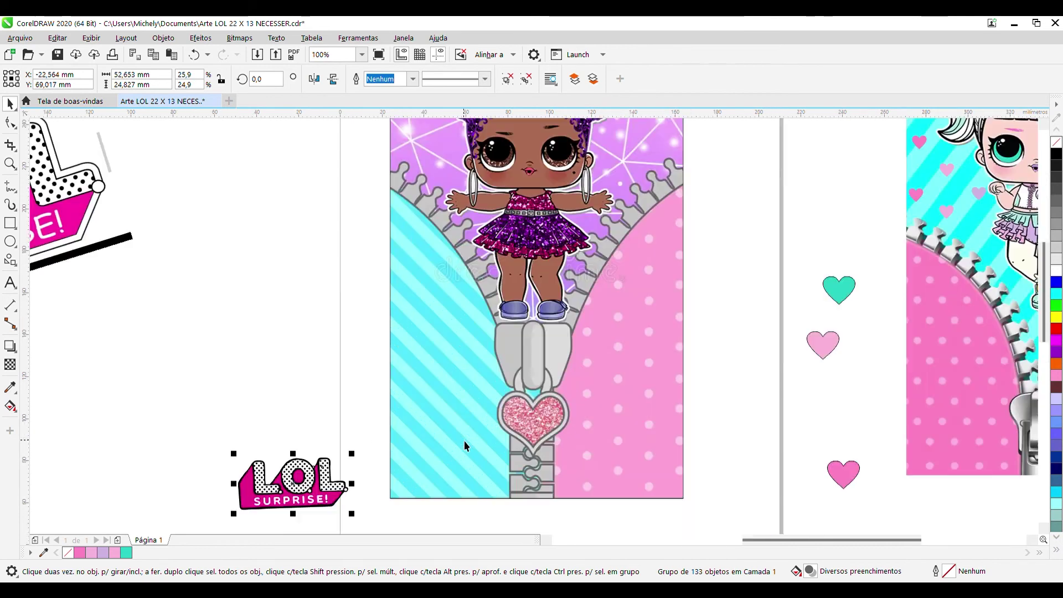
scroll(464, 441, "down", 1)
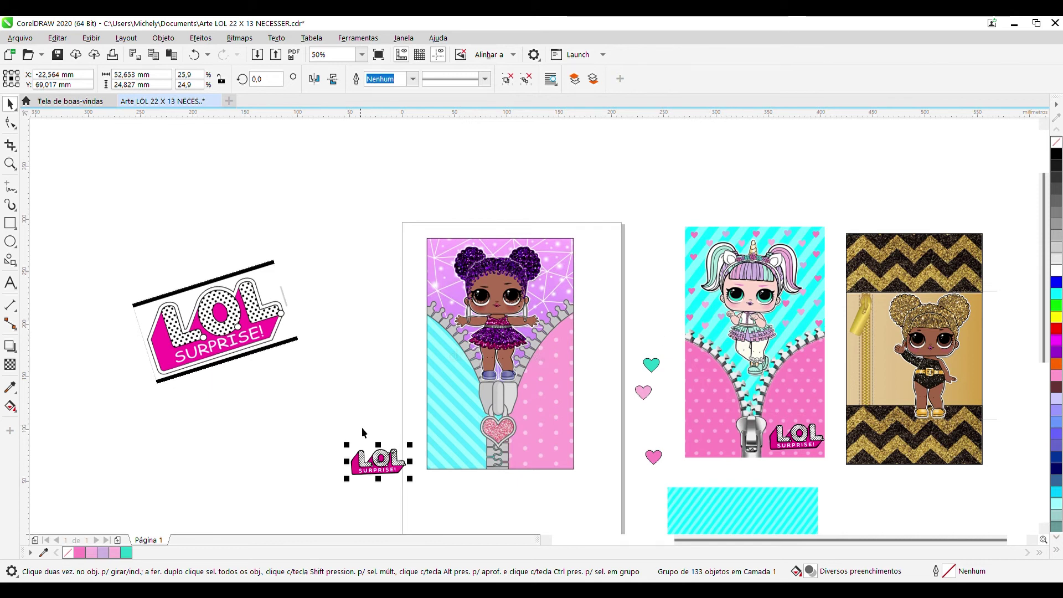
left_click_drag(388, 464, 474, 450)
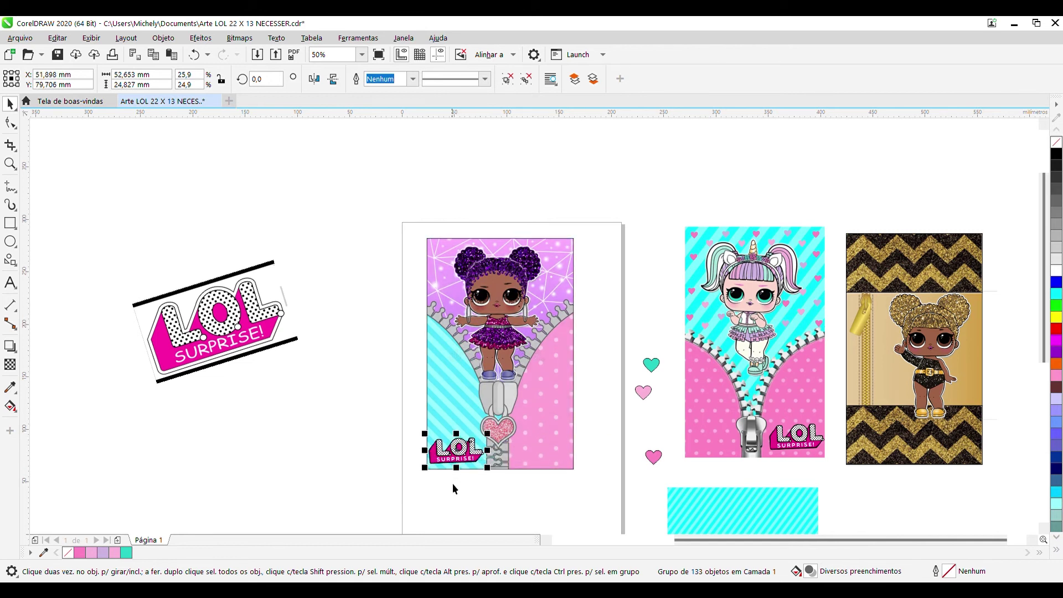
Fine-tune the LOL Surprise logo's position within the artwork's lower-left corner and deselect it
left_click(327, 479)
left_click(465, 446)
left_click_drag(464, 447, 469, 446)
left_click(369, 443)
left_click(466, 451)
left_click_drag(469, 454, 468, 453)
left_click(321, 438)
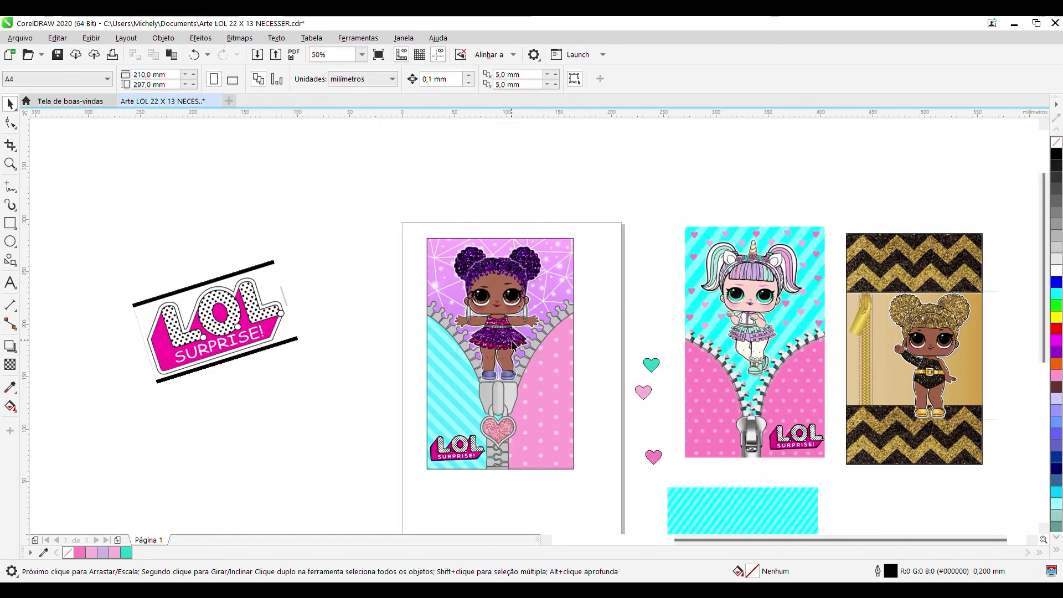
Give the purple doll artwork's 140 × 220 mm PowerClip frame a dashed outline 1.5 mm wide
left_click(440, 284)
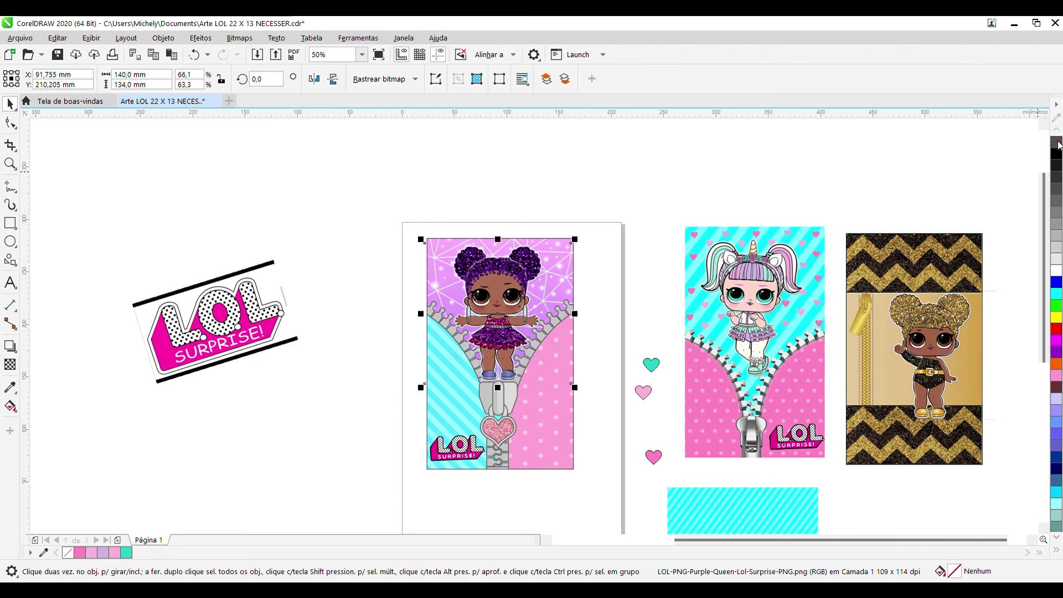
scroll(563, 260, "up", 2)
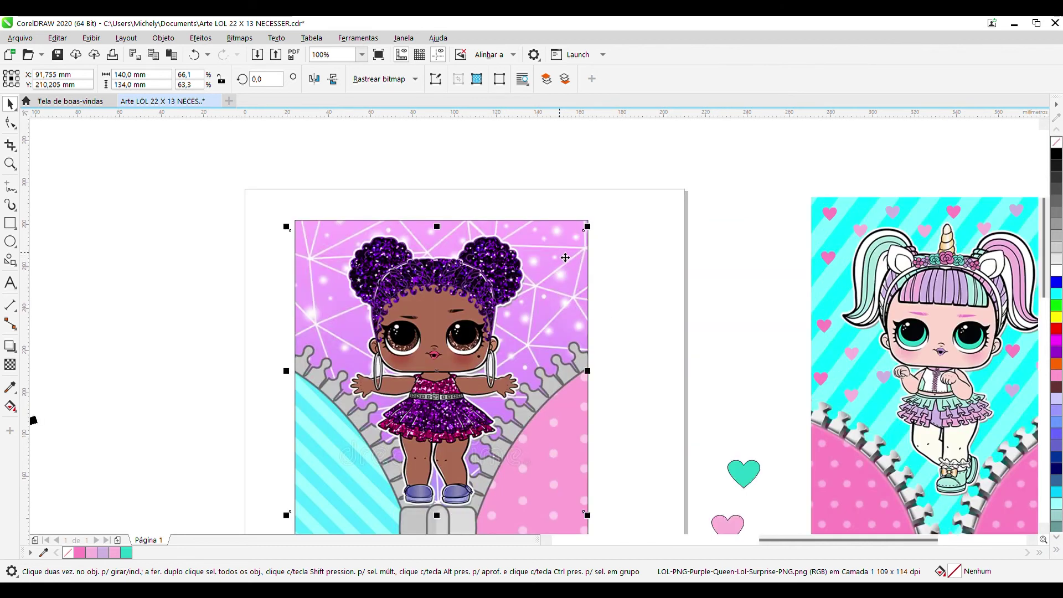
scroll(564, 257, "up", 1)
left_click(566, 189)
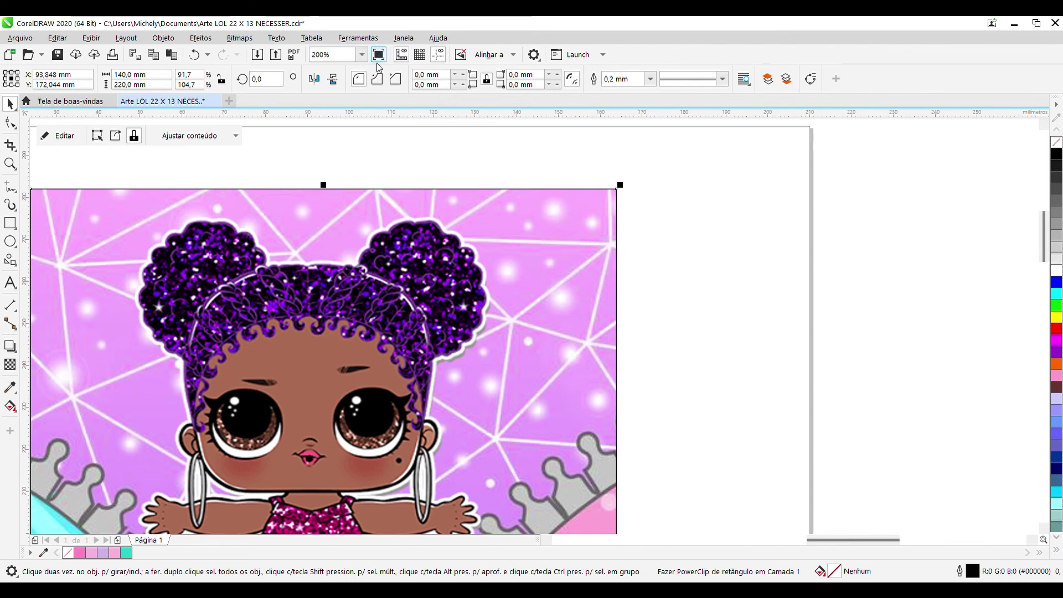
left_click(524, 281)
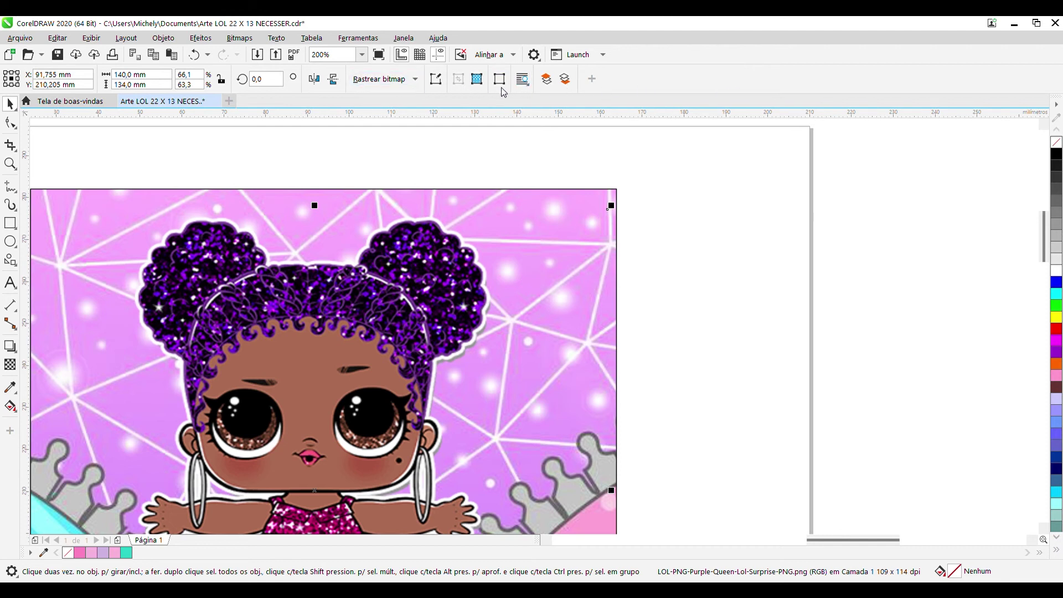
left_click(586, 189)
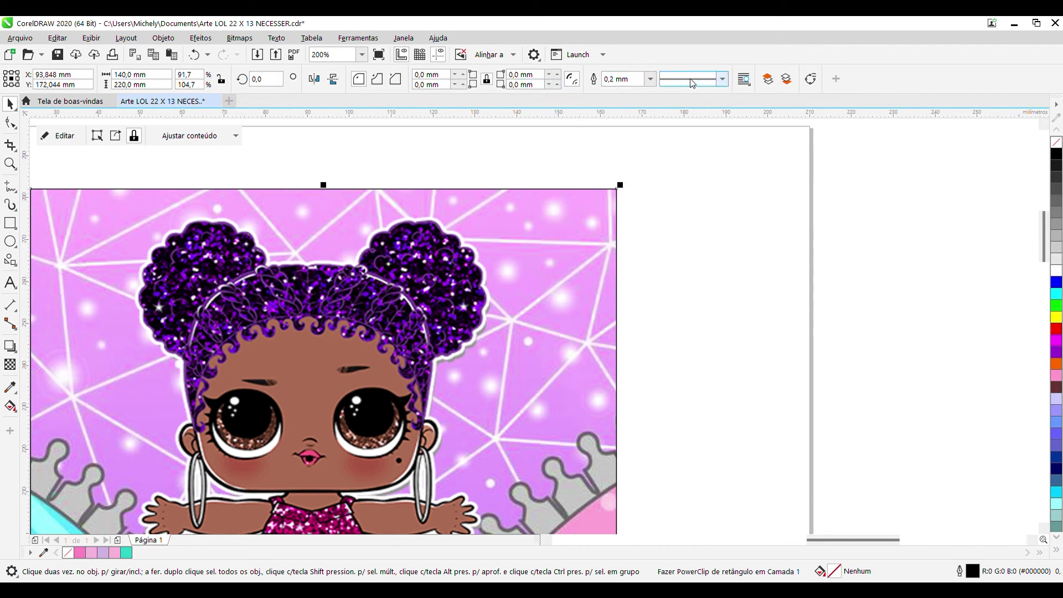
scroll(674, 80, "down", 2)
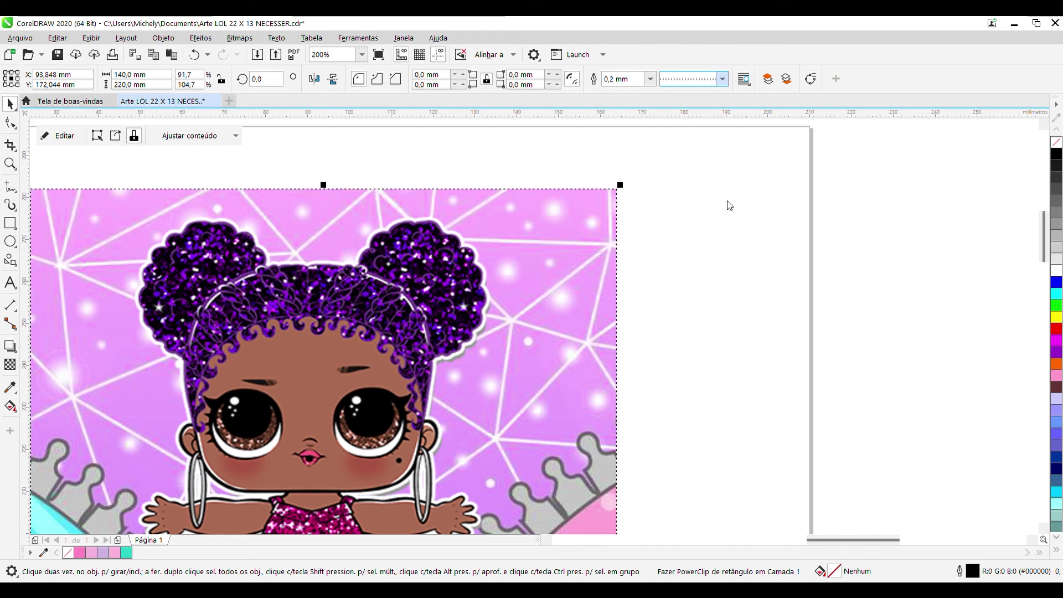
scroll(625, 79, "up", 5)
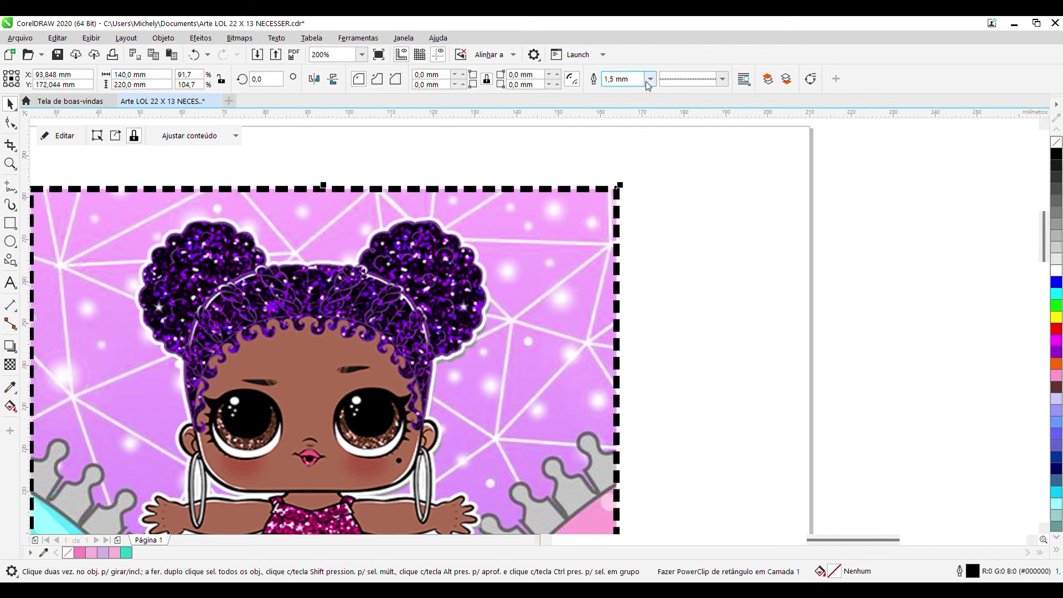
Set the doll artwork frame's dashed outline to 2.5 mm wide, fill the frame magenta (#FF00FF) and recolour the outline purple (#C921CC)
scroll(651, 82, "up", 1)
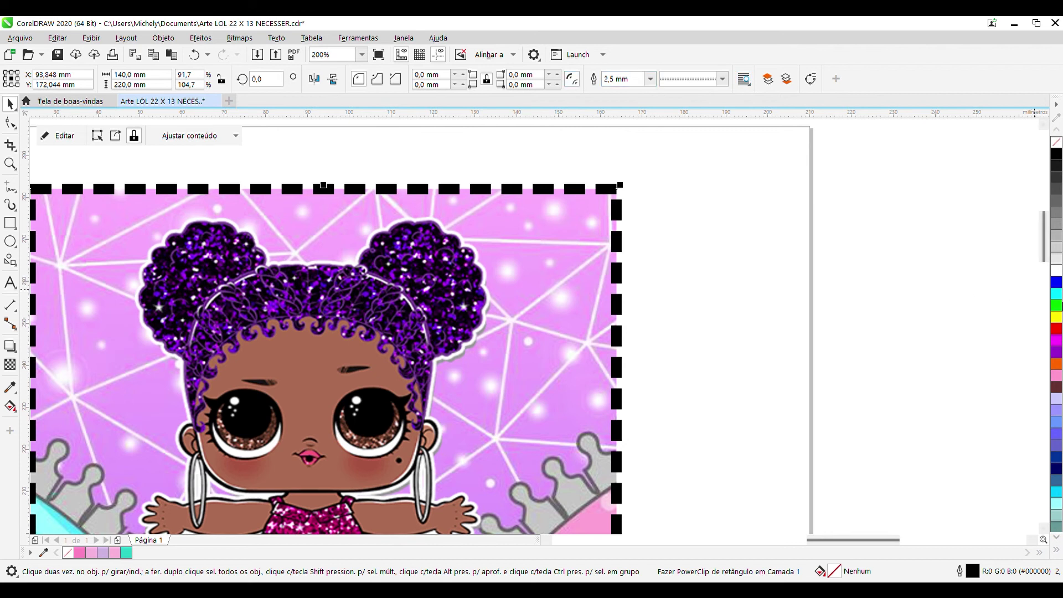
left_click(1056, 317)
left_click(1056, 341)
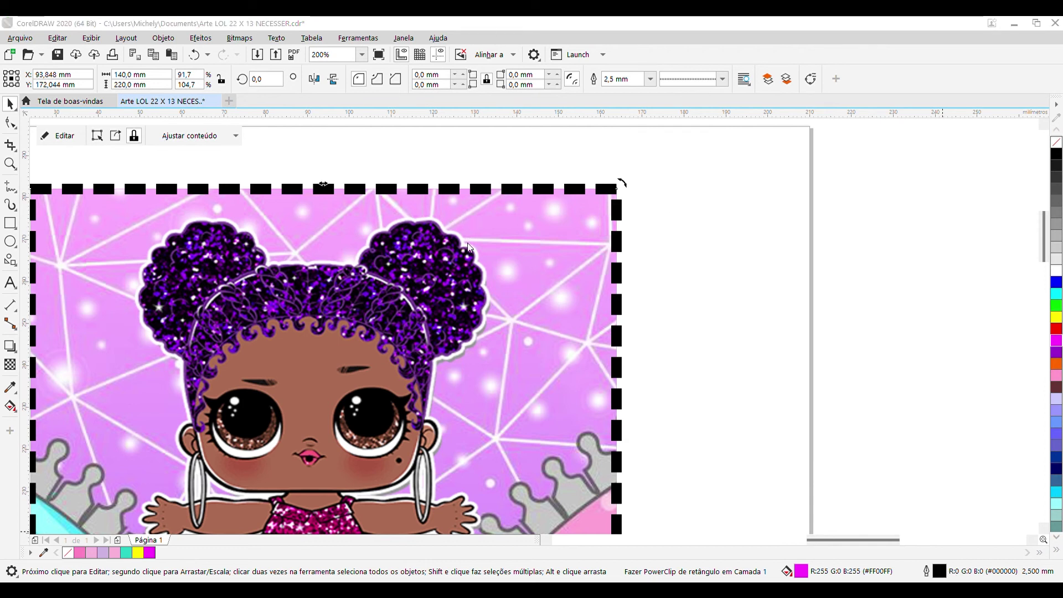
key("Return")
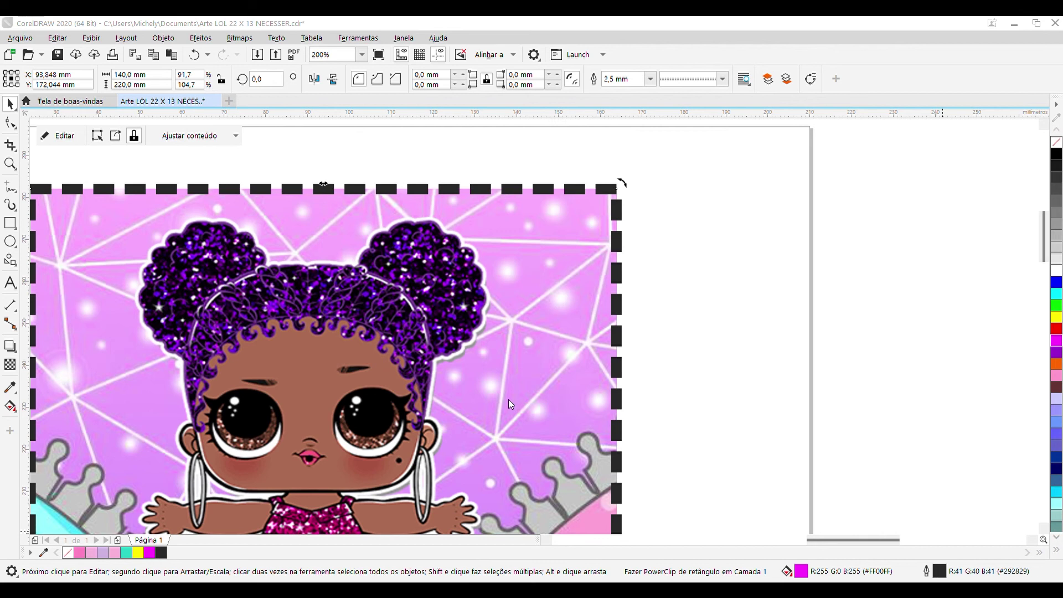
key("Return")
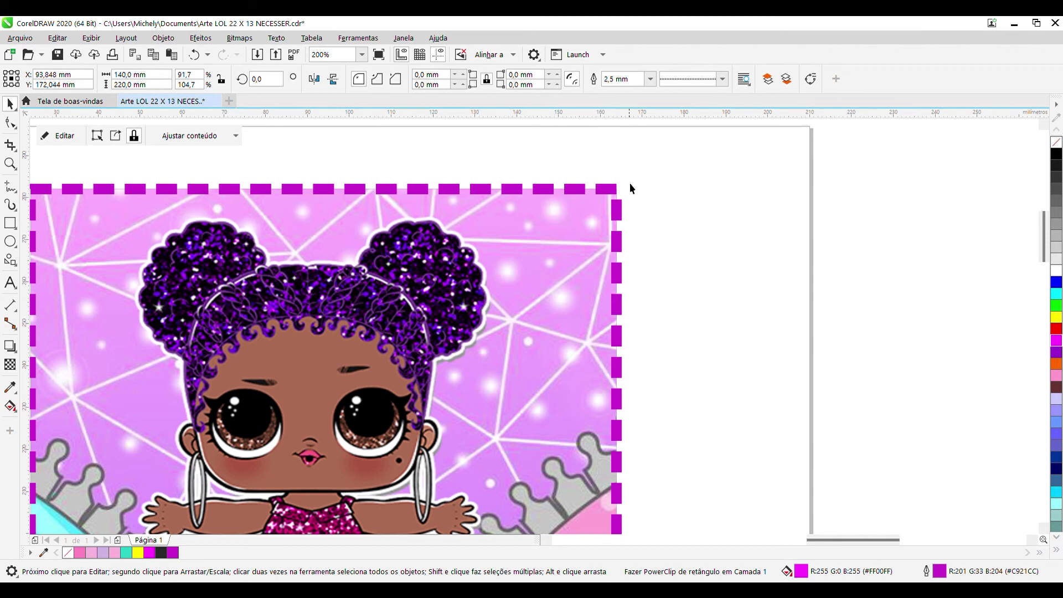
Remove the doll artwork frame's outline by setting its width to 0 and deselect the frame
left_click(617, 78)
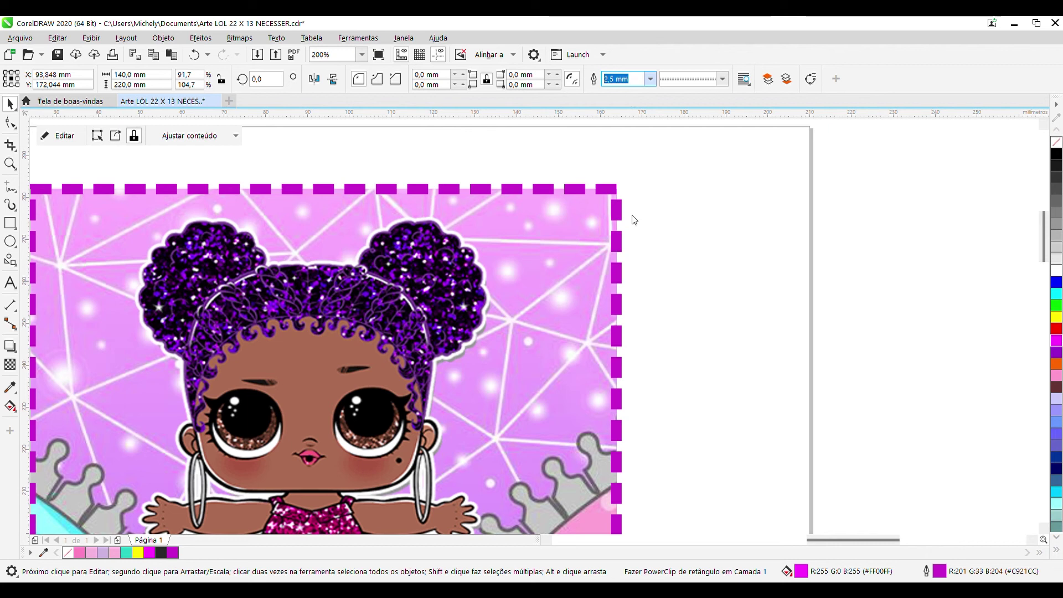
type("0")
key("Return")
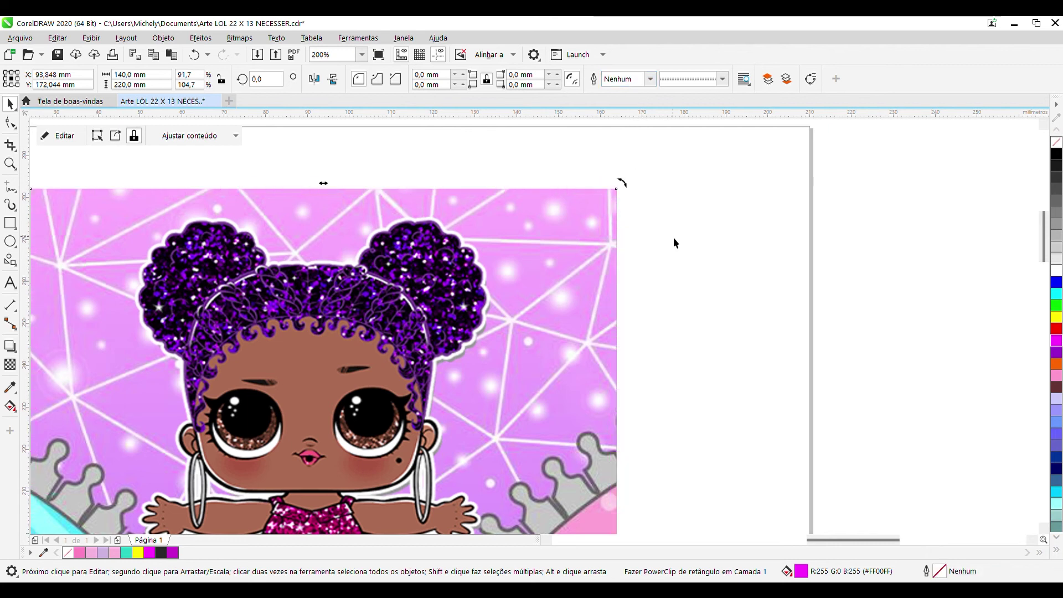
scroll(670, 227, "down", 5)
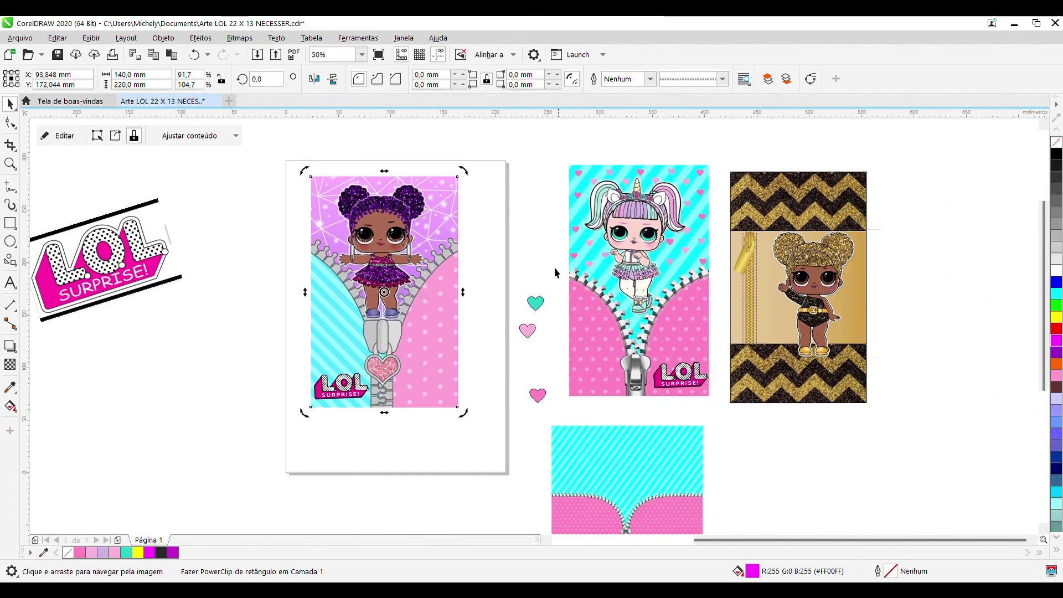
left_click(550, 239)
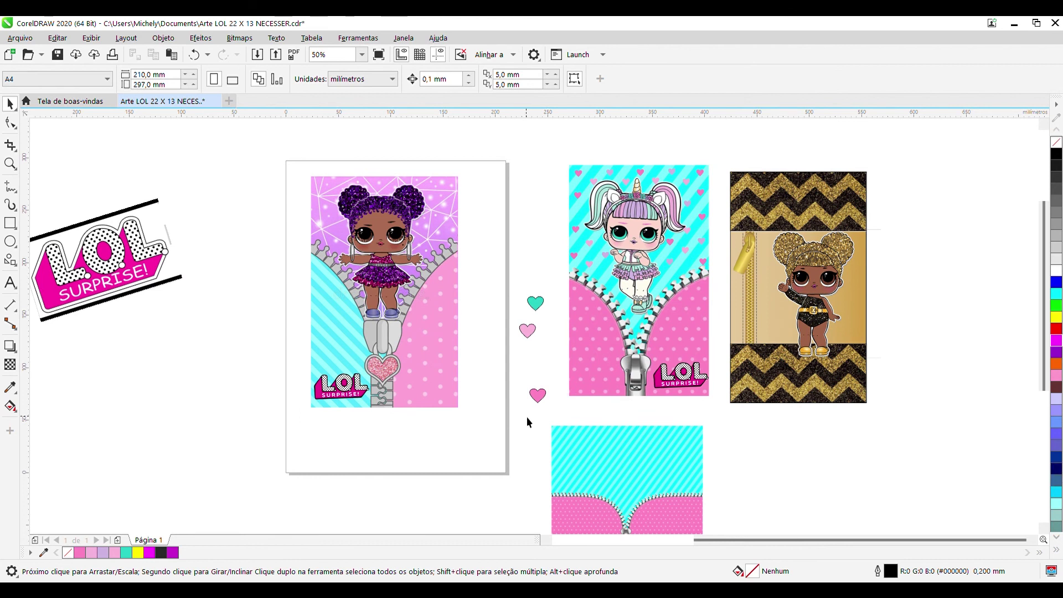
Move the loose turquoise heart onto the artwork's pink polka-dot area and scale it to 50%
left_click_drag(534, 302, 437, 319)
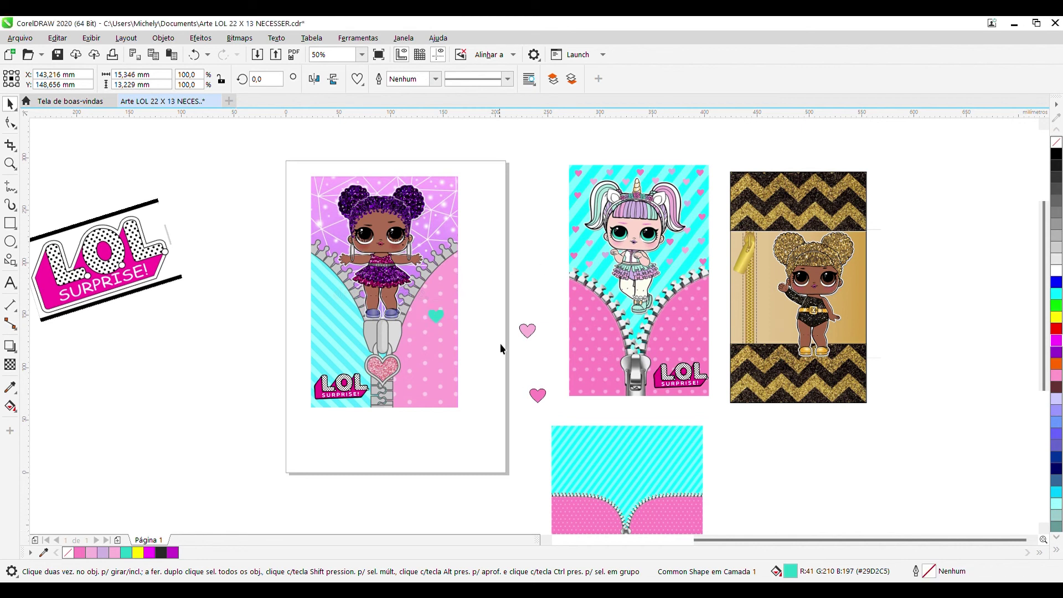
left_click_drag(442, 319, 434, 325)
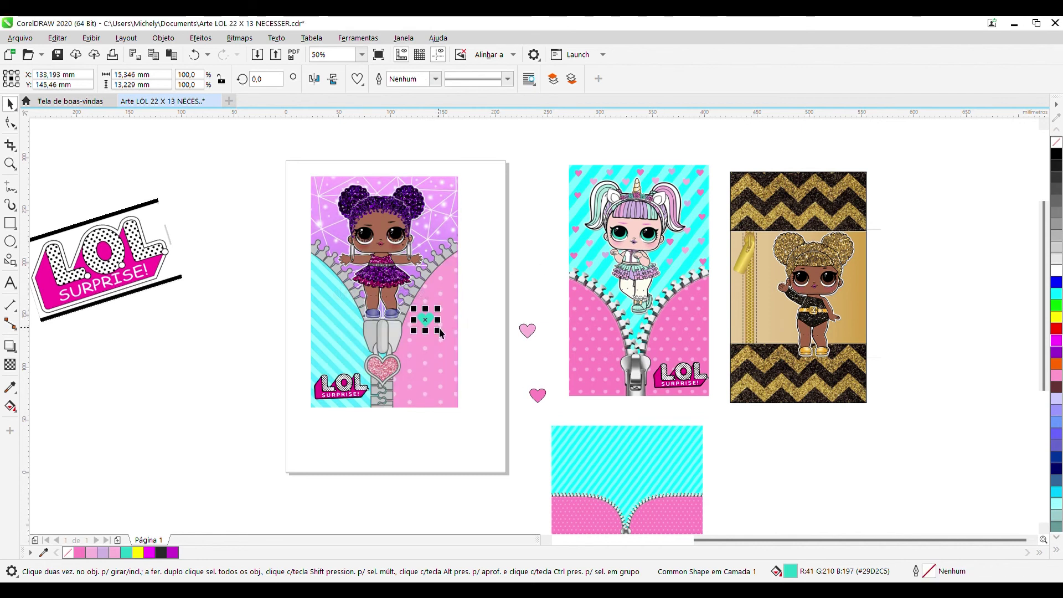
scroll(440, 324, "up", 2)
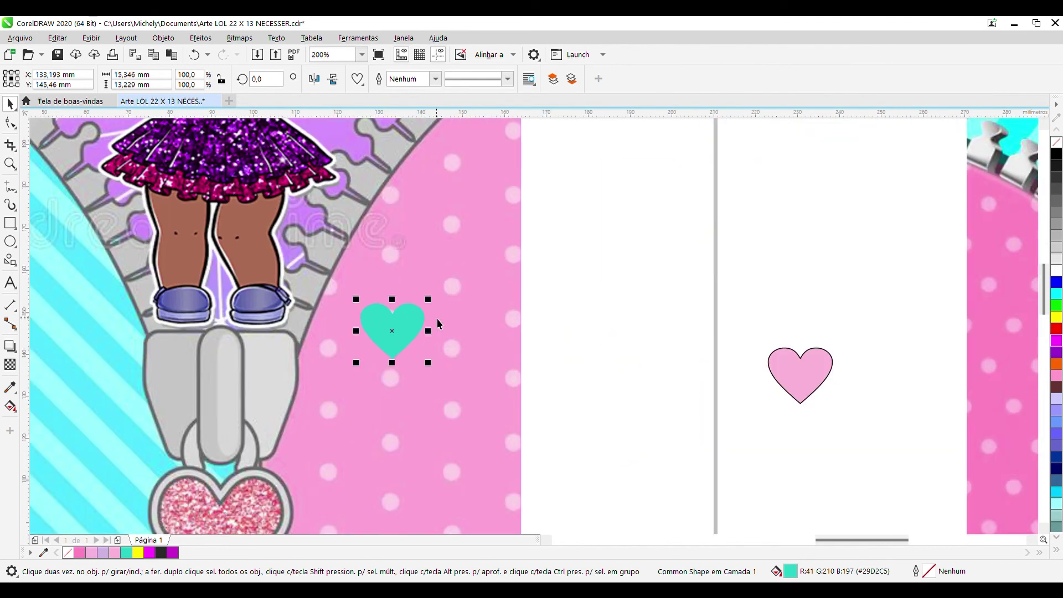
scroll(438, 326, "down", 1)
left_click_drag(431, 312, 416, 326)
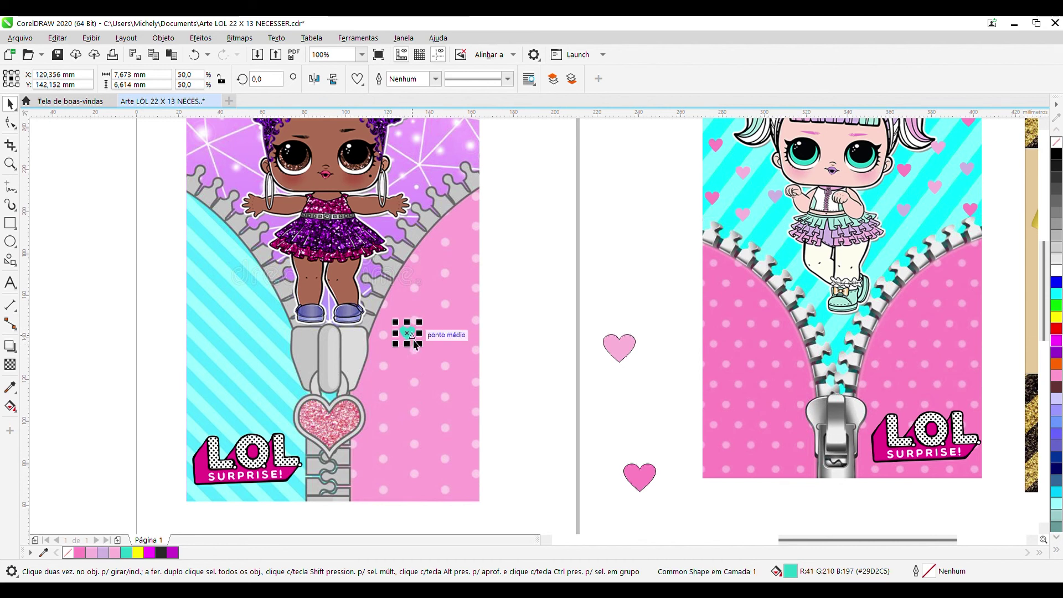
Duplicate the small turquoise heart to its right and add a horizontal guideline near the hearts' lower tips, at about Y 139 mm
left_click_drag(412, 341, 468, 351)
left_click(515, 332)
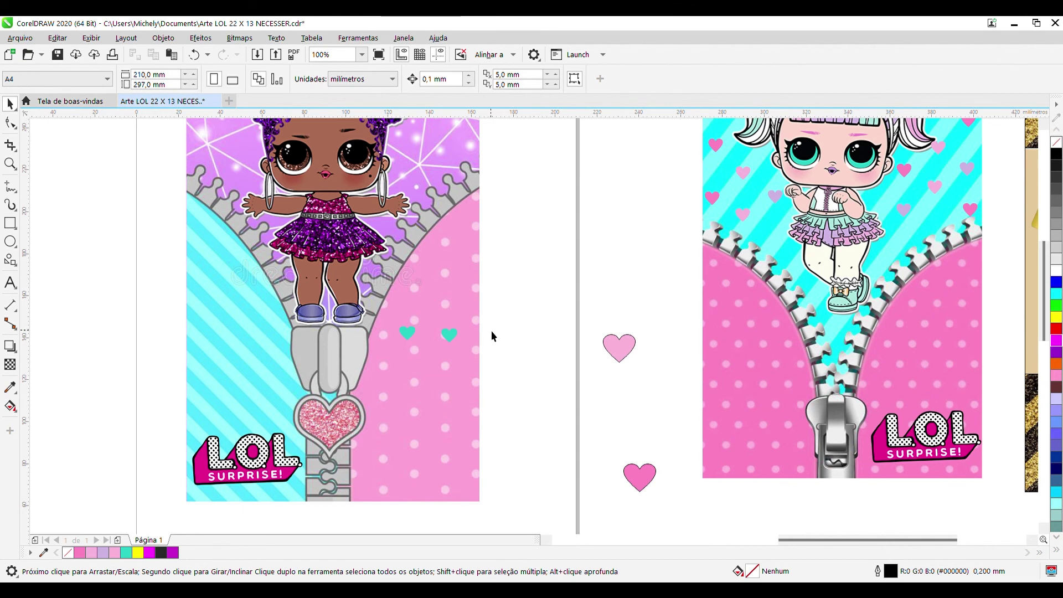
scroll(490, 330, "up", 2)
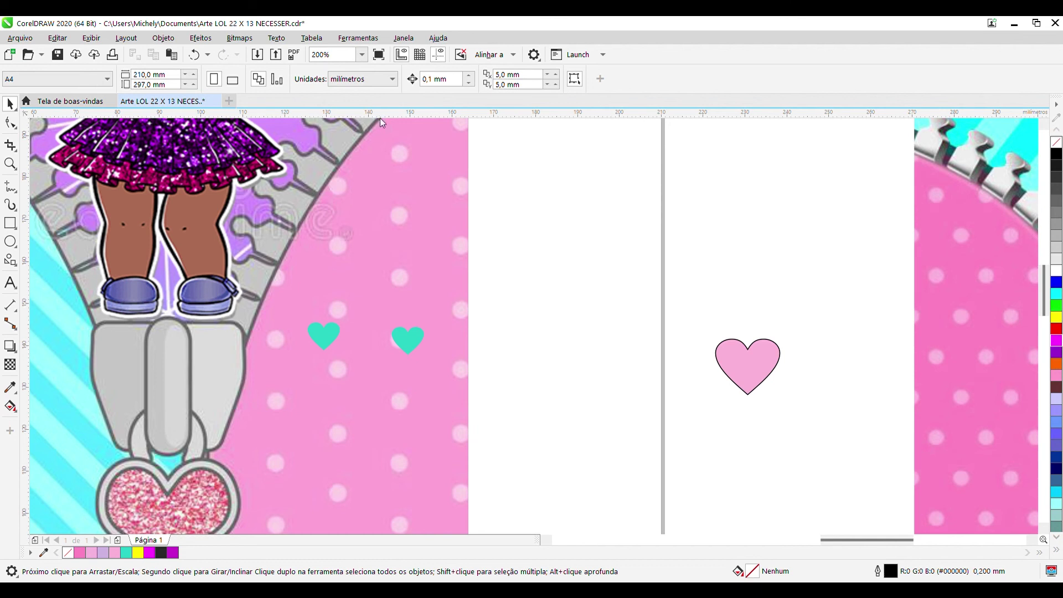
left_click_drag(388, 115, 404, 198)
left_click_drag(414, 320, 423, 350)
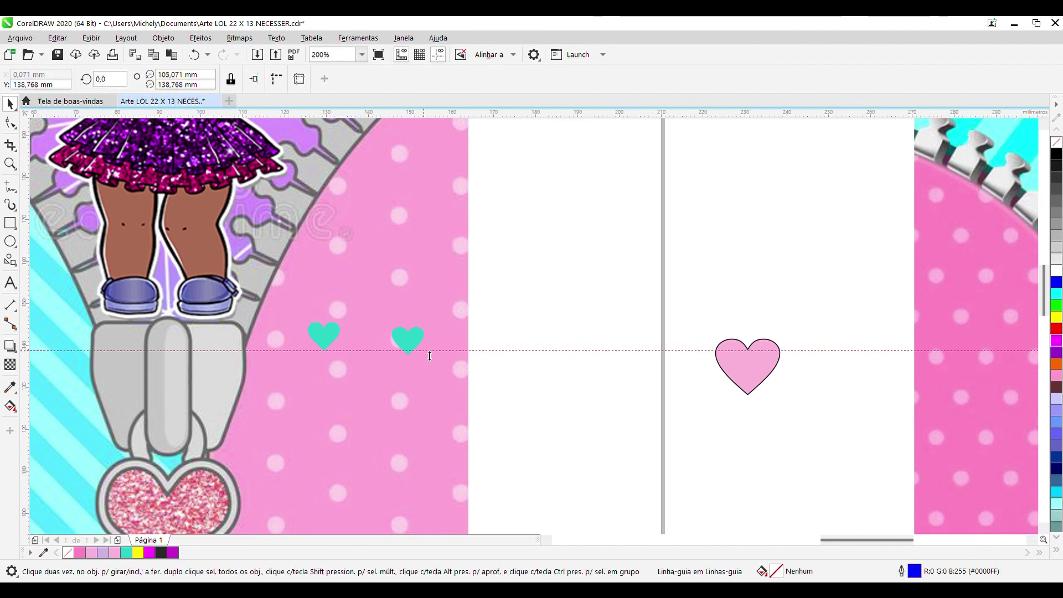
Nudge the second turquoise heart up until it is level with the first one, and delete the horizontal guideline
left_click(414, 348)
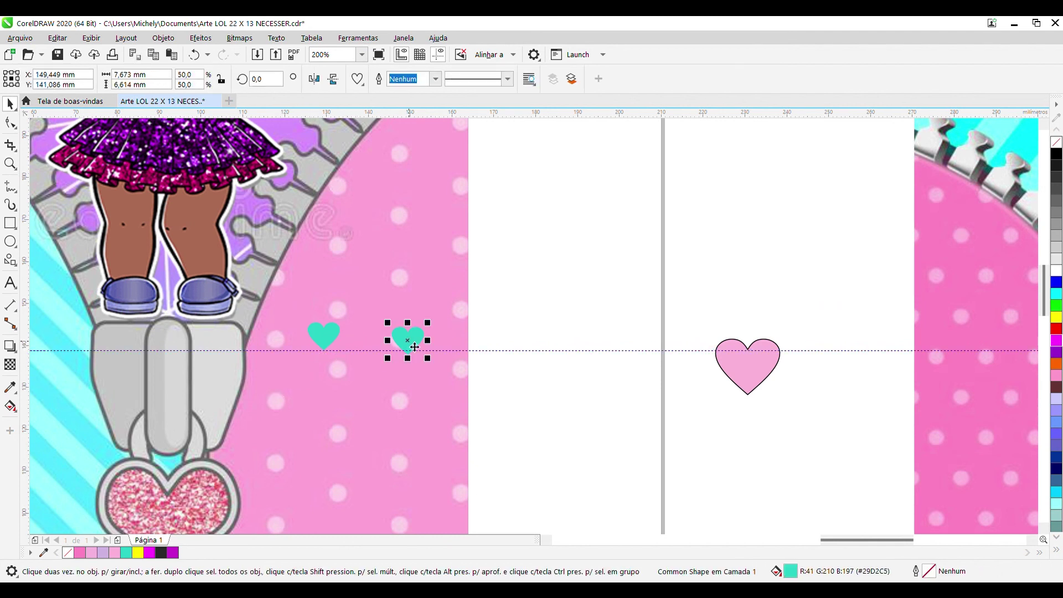
key("Up")
key("Up")
left_click_drag(414, 347, 414, 345)
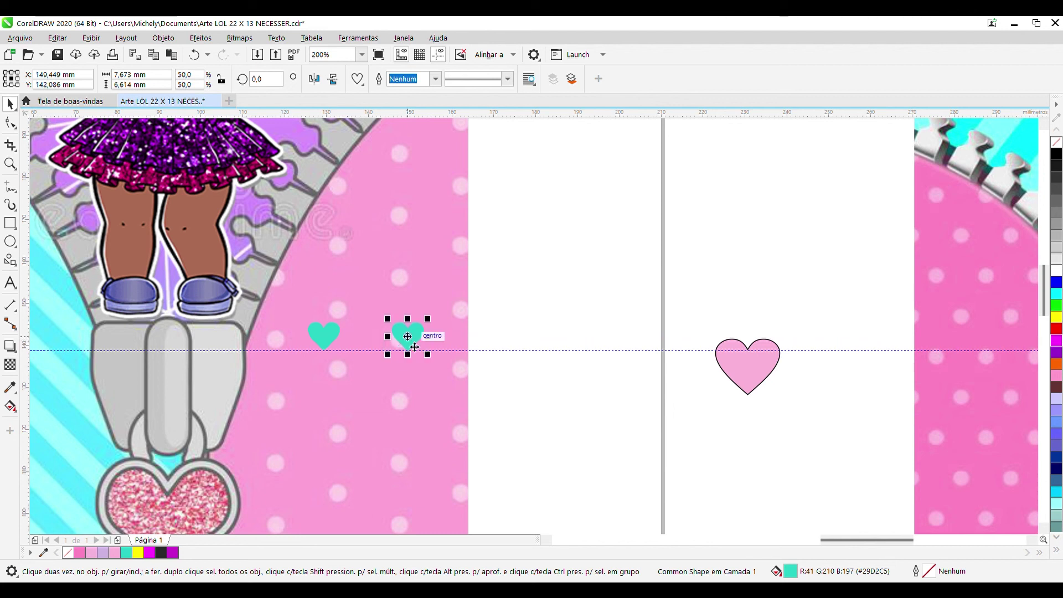
left_click(520, 379)
left_click(413, 343)
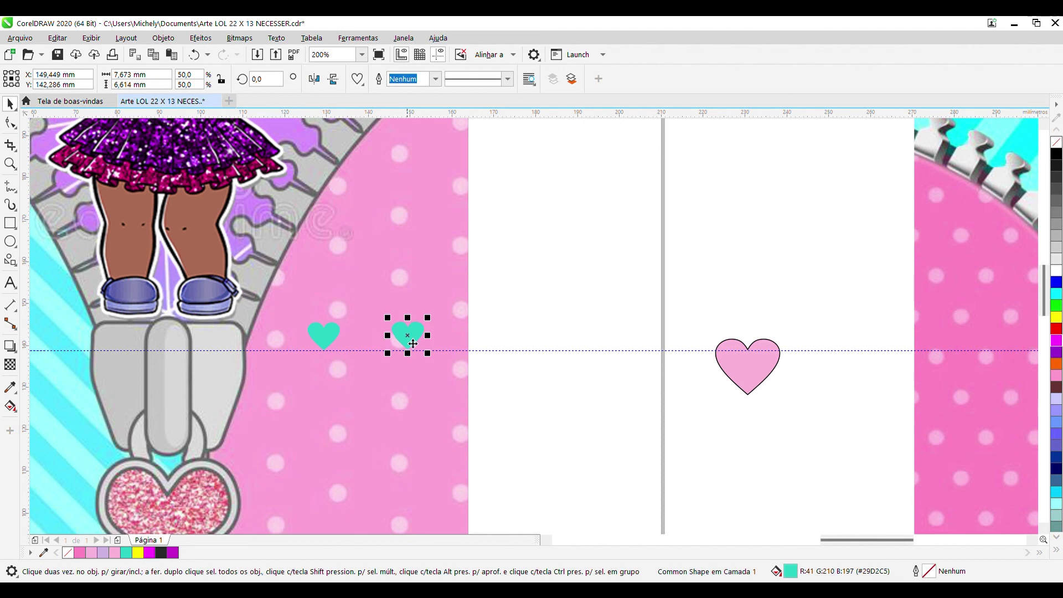
left_click(493, 404)
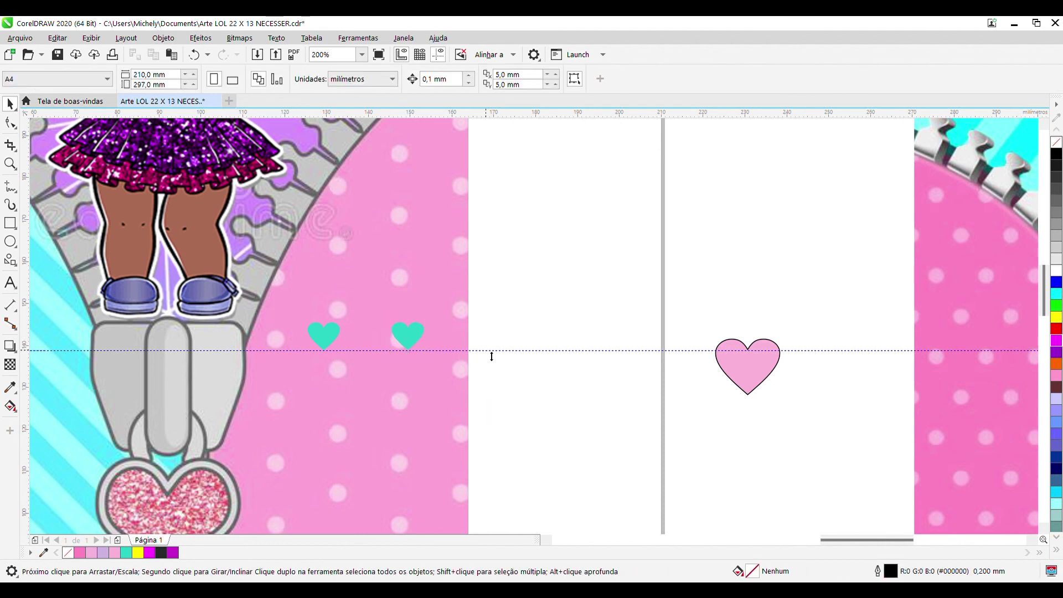
left_click_drag(492, 354, 496, 74)
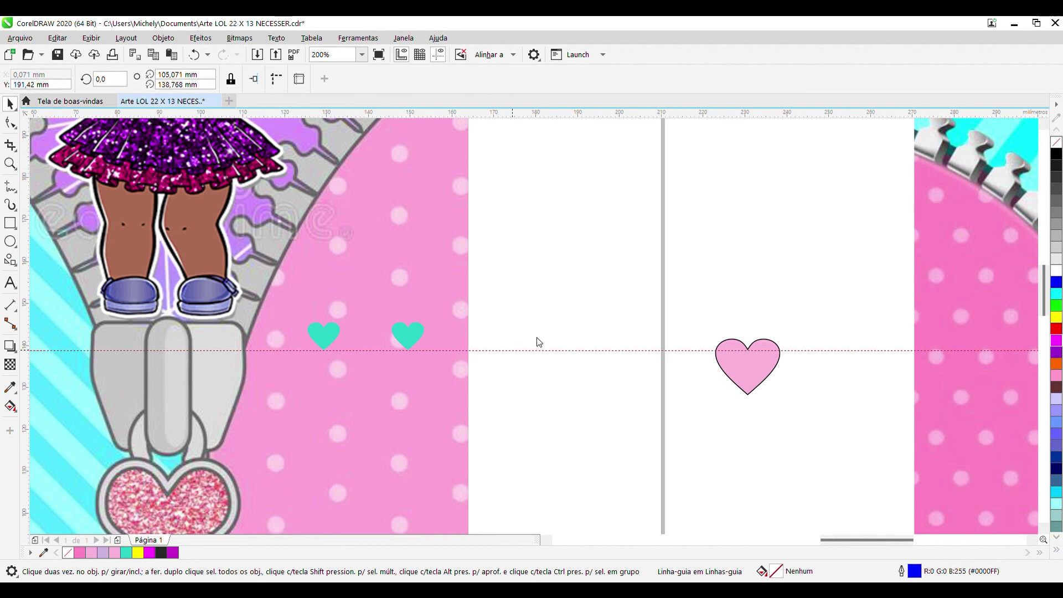
key("Delete")
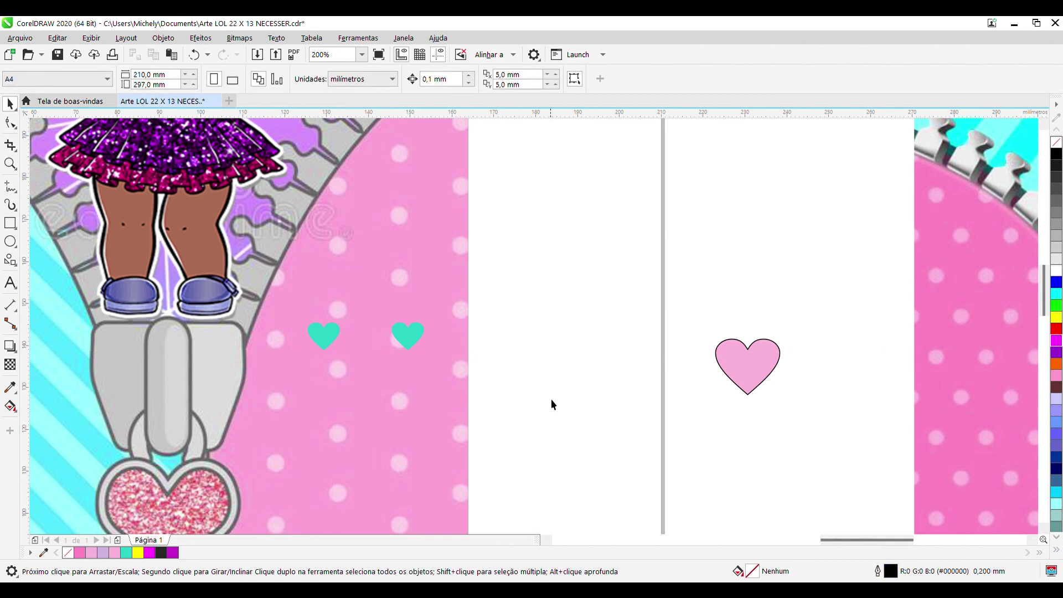
Place a third copy of the small turquoise heart above and midway between the other two
scroll(499, 397, "down", 2)
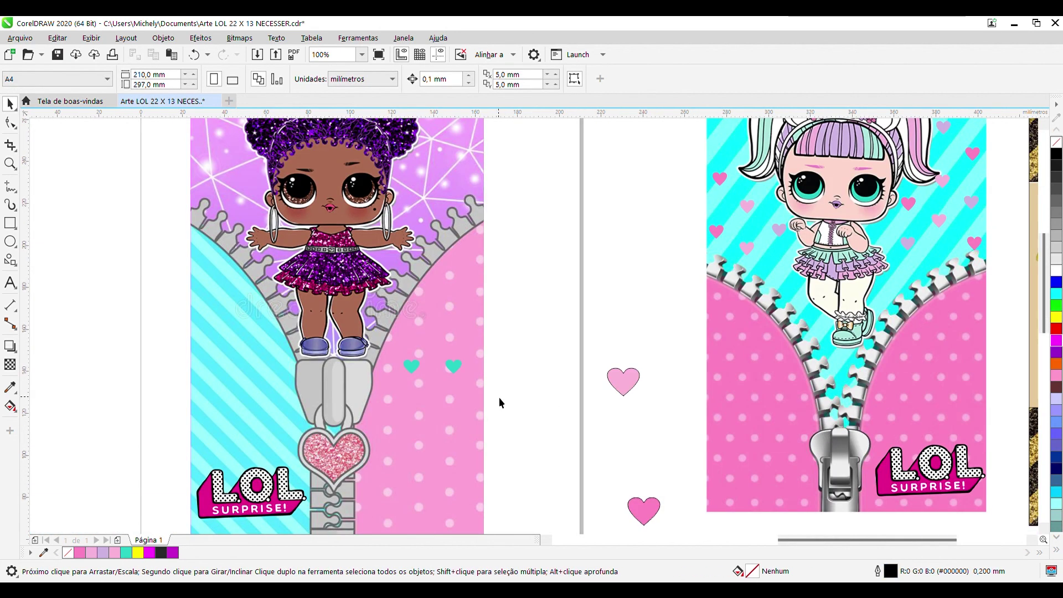
left_click(452, 366)
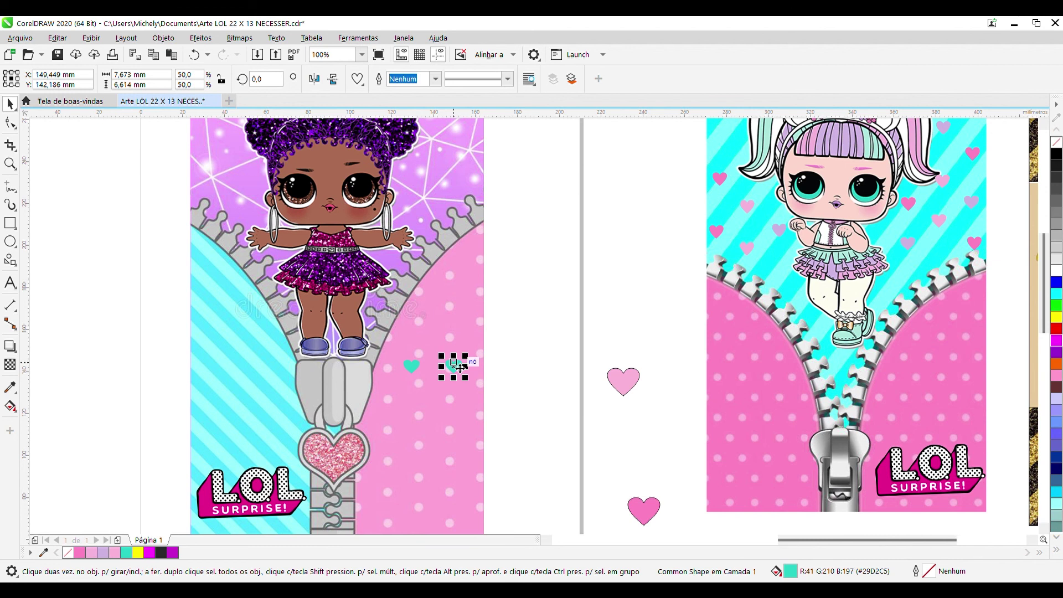
left_click_drag(458, 368, 436, 345)
left_click(556, 365)
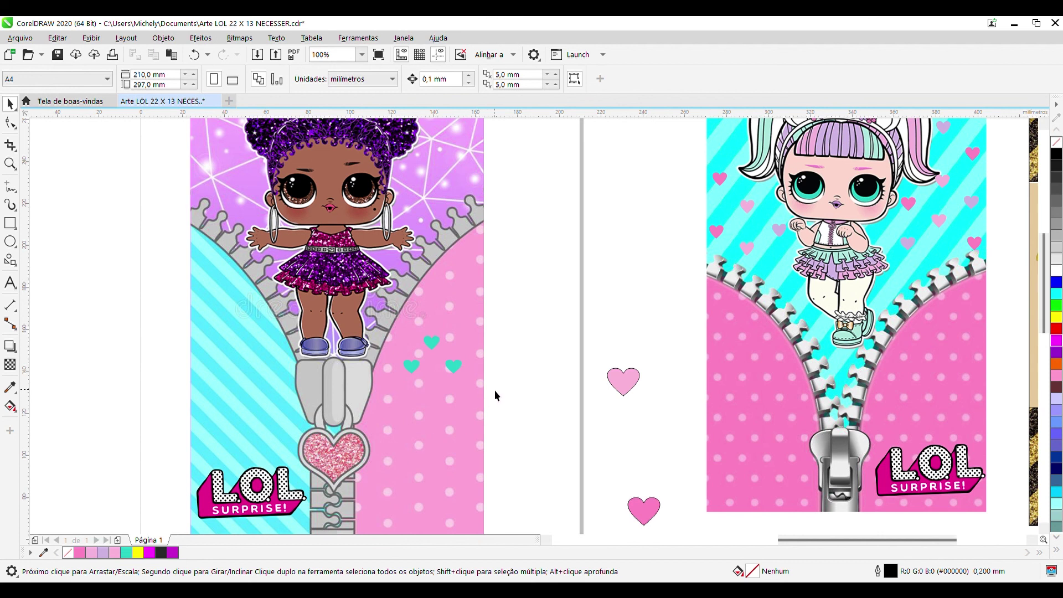
scroll(494, 389, "down", 2)
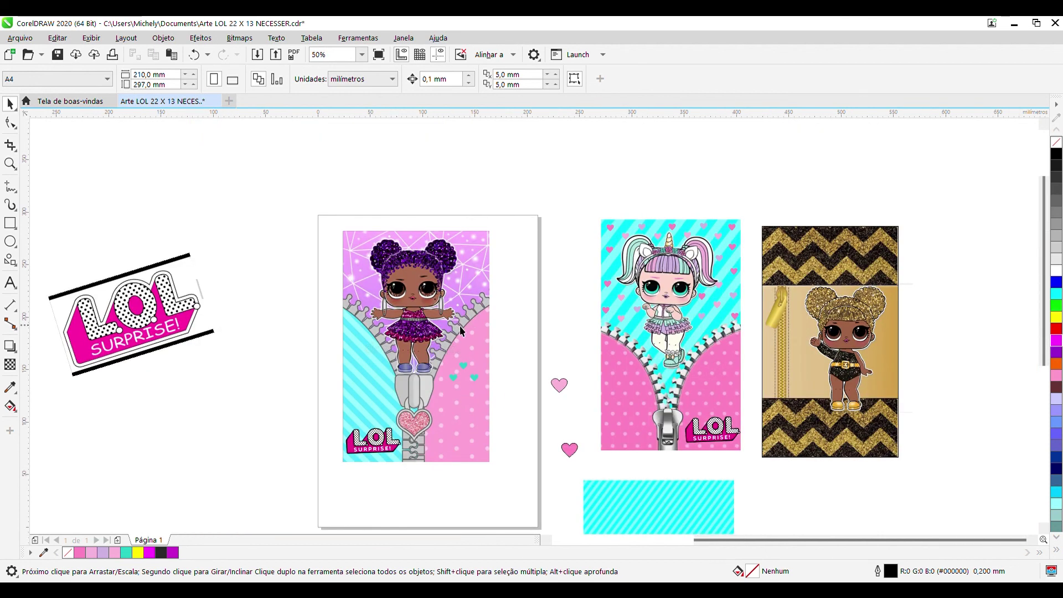
Recolour the upper small heart with the light cyan (#93FCFF) sampled from the artwork's striped background
scroll(513, 314, "up", 2)
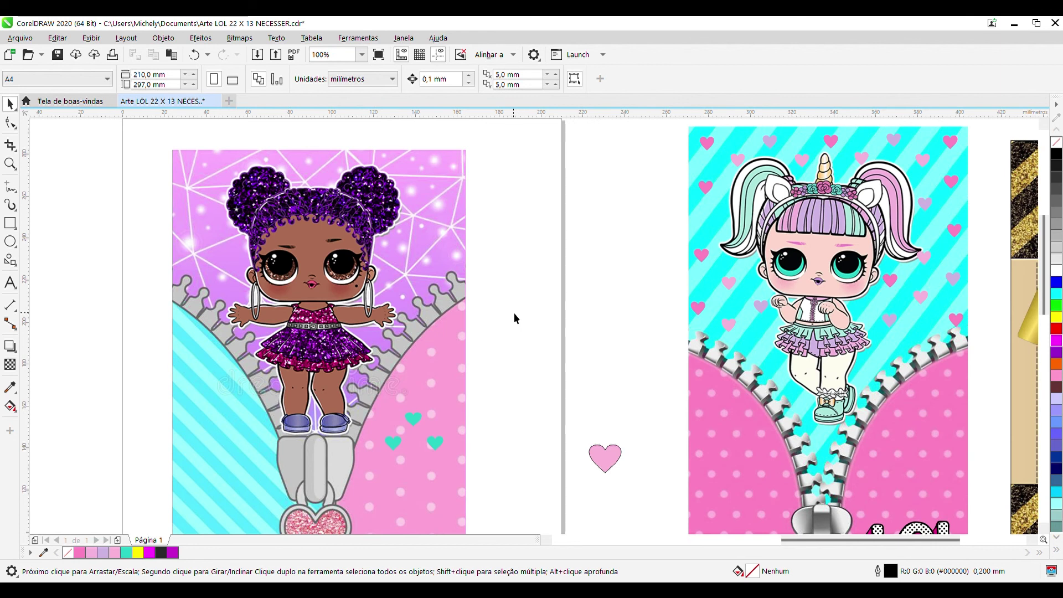
scroll(558, 331, "down", 2)
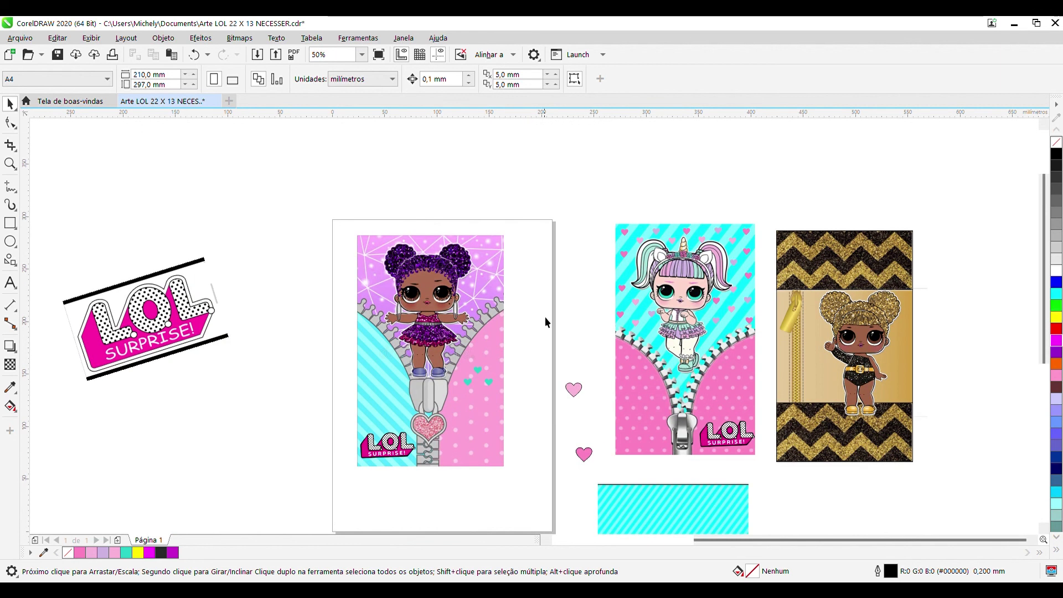
scroll(491, 383, "up", 2)
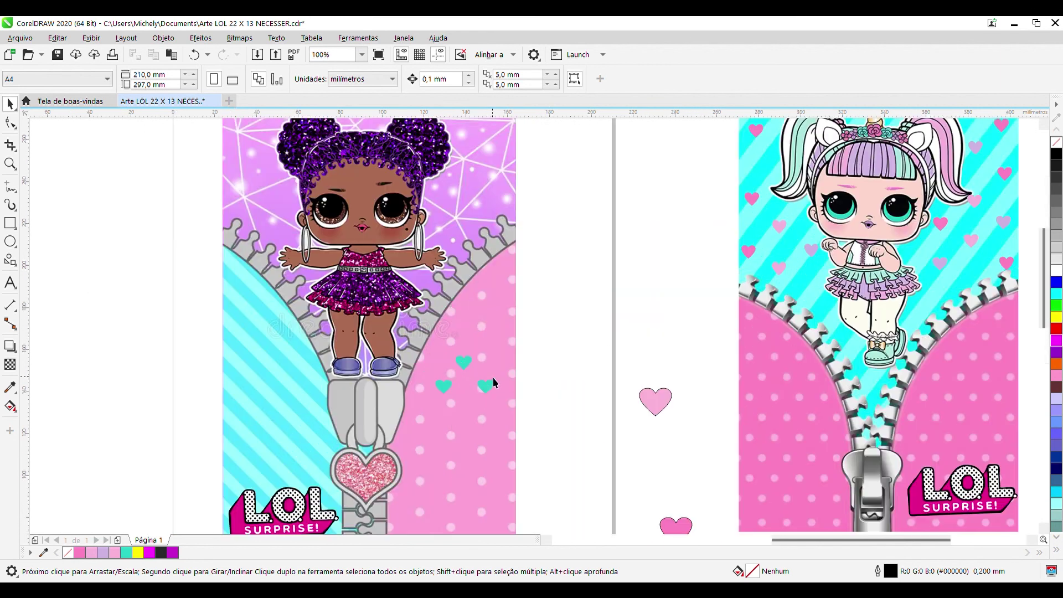
left_click(468, 365)
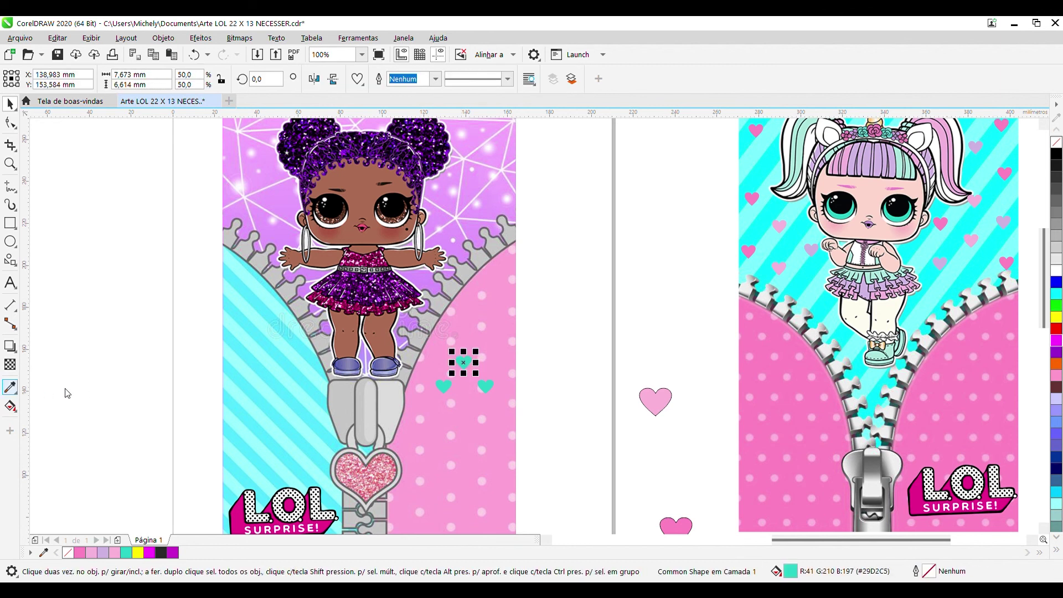
left_click(302, 375)
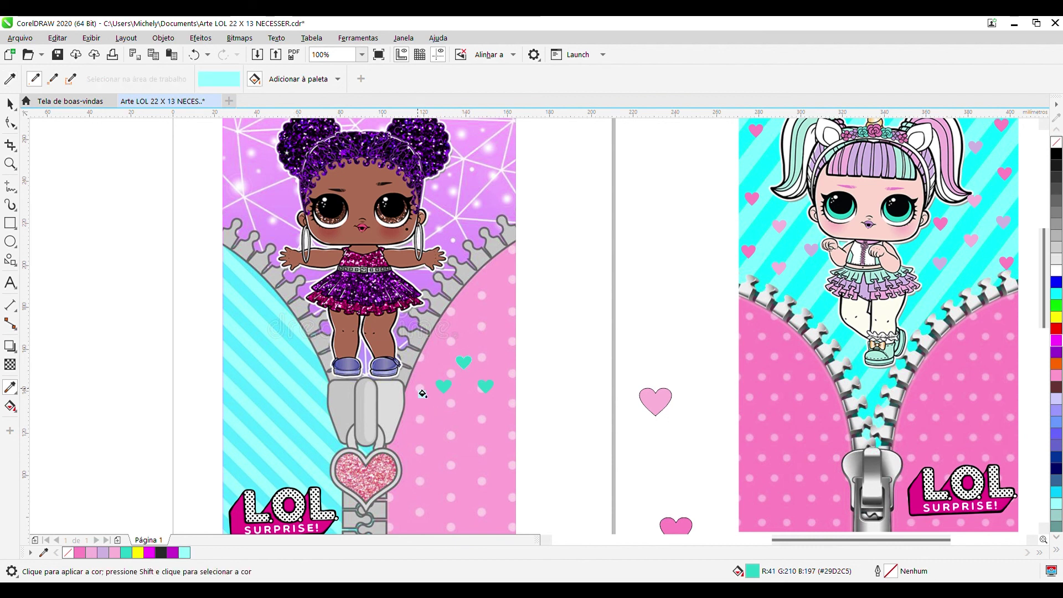
scroll(477, 393, "up", 1)
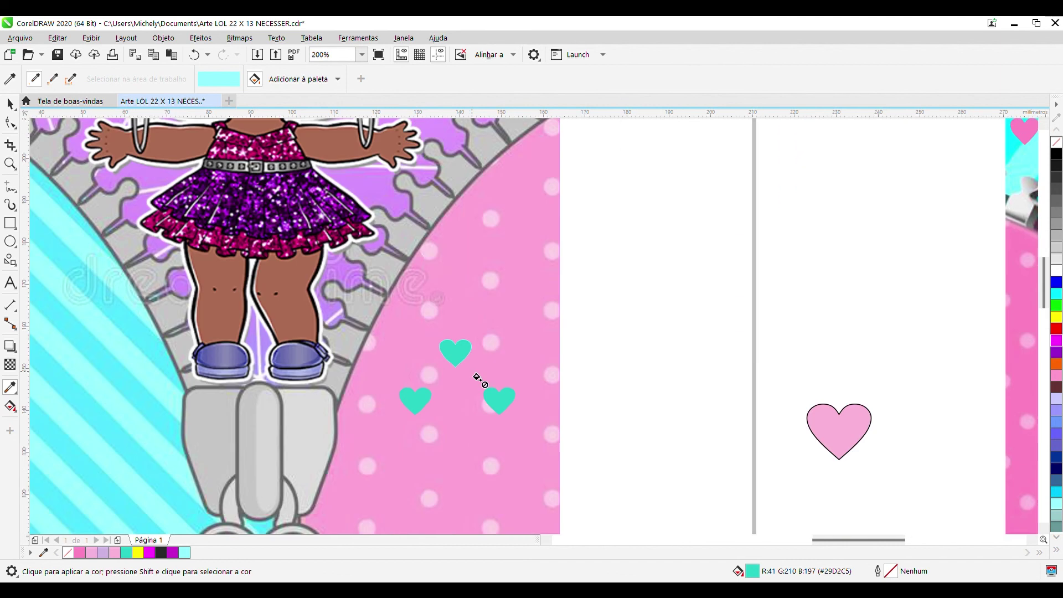
left_click(451, 352)
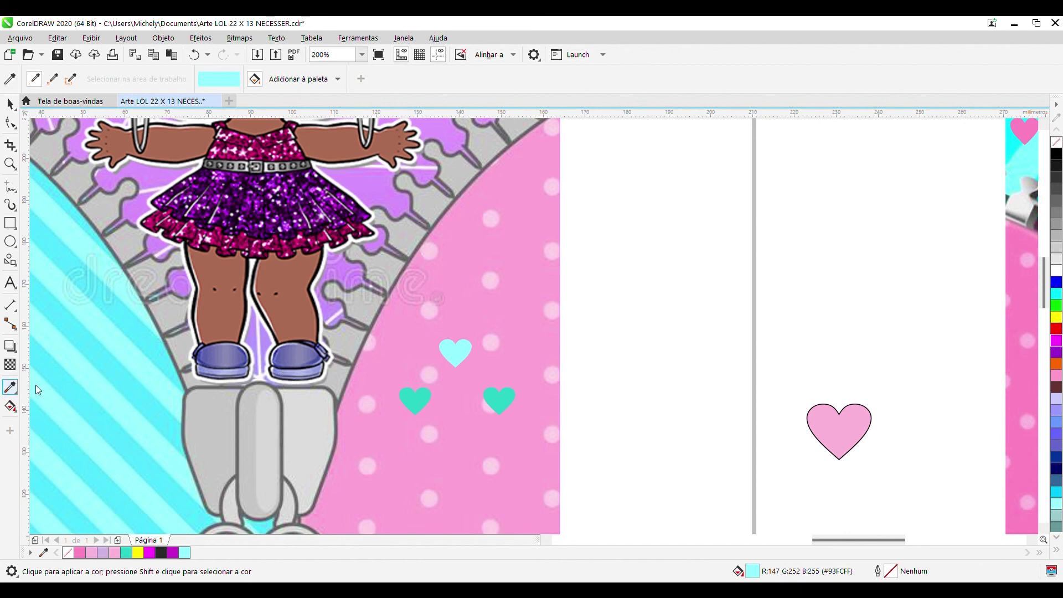
scroll(356, 432, "down", 3)
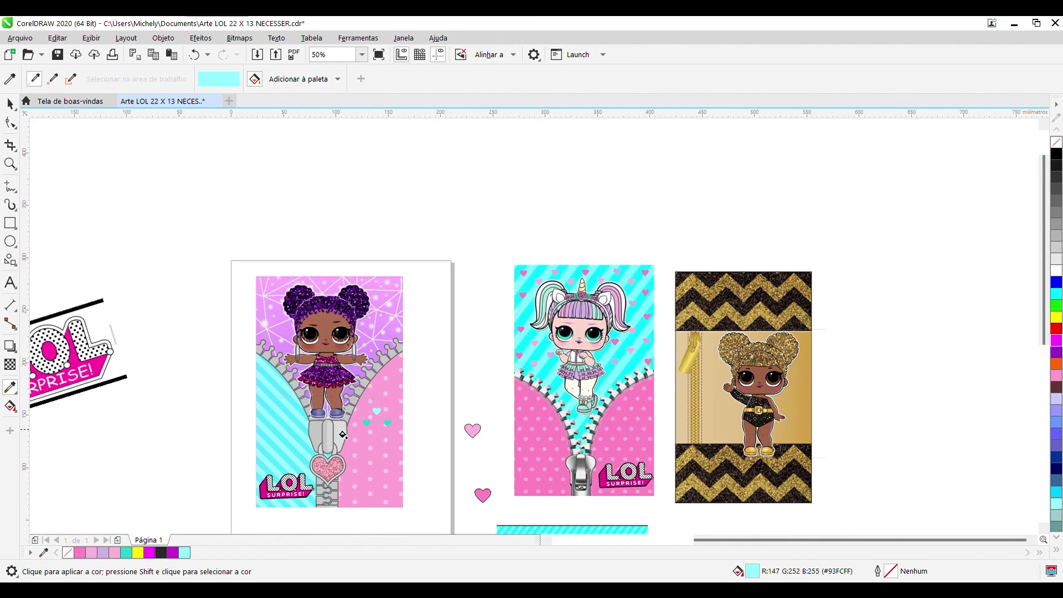
left_click(10, 104)
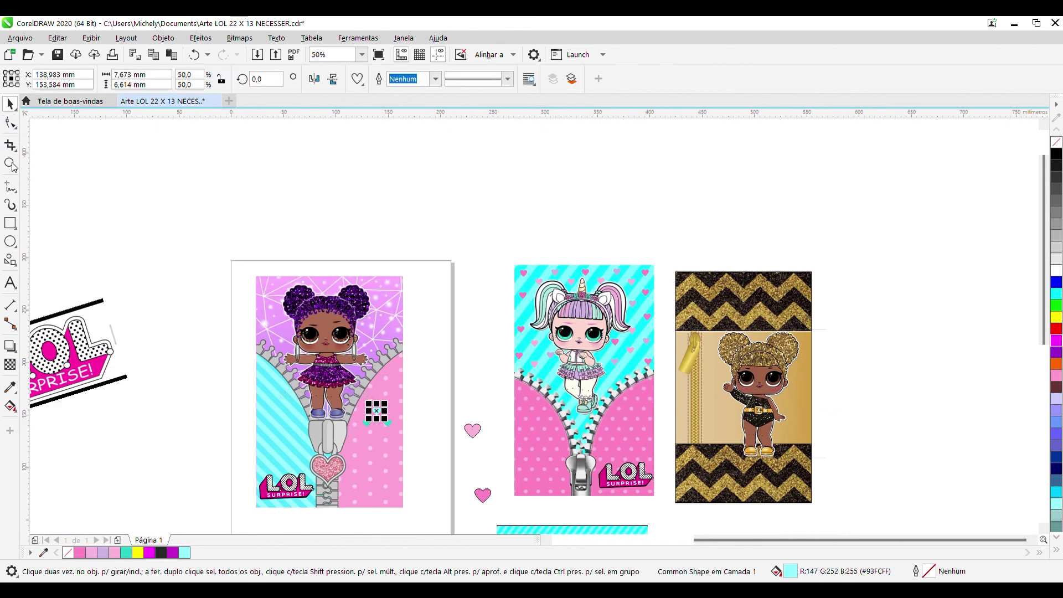
Recolour all three small hearts with the darker stripe cyan (#58E5F7) sampled from the striped background, and clear the selection
left_click(15, 395)
scroll(352, 445, "up", 2)
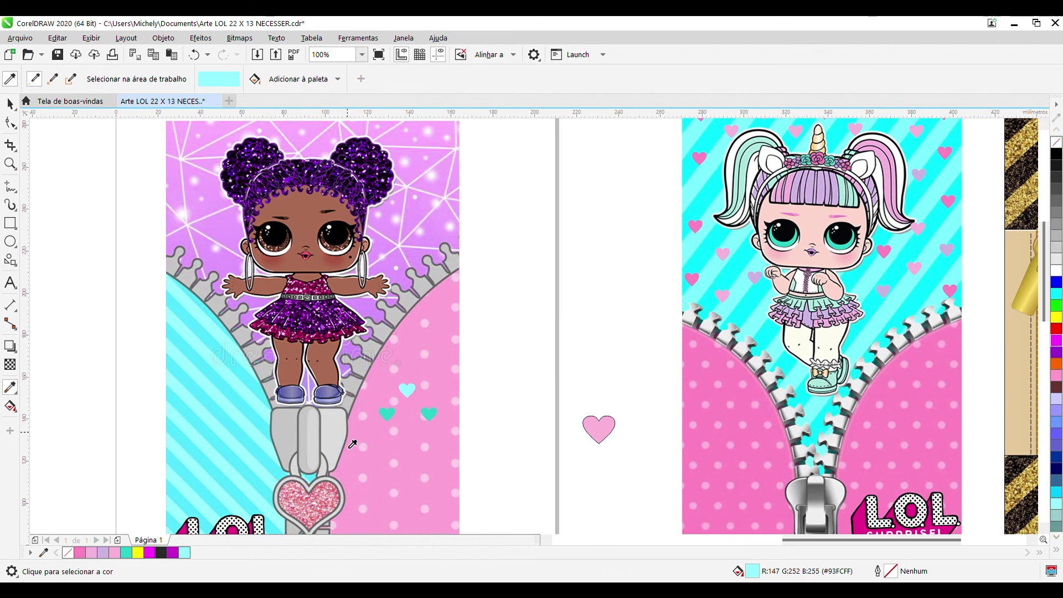
left_click(157, 397)
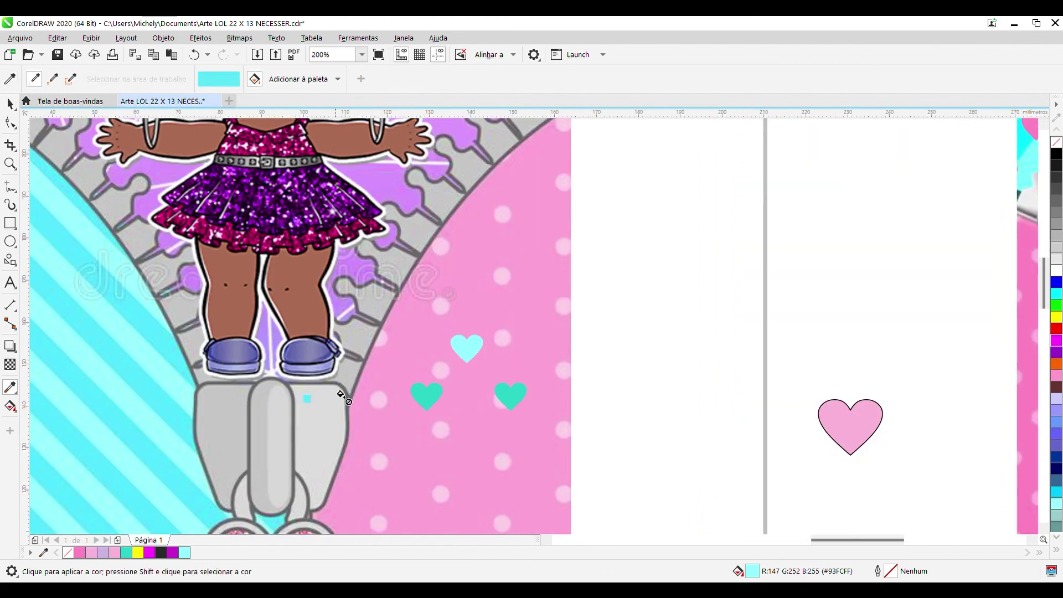
left_click(428, 402)
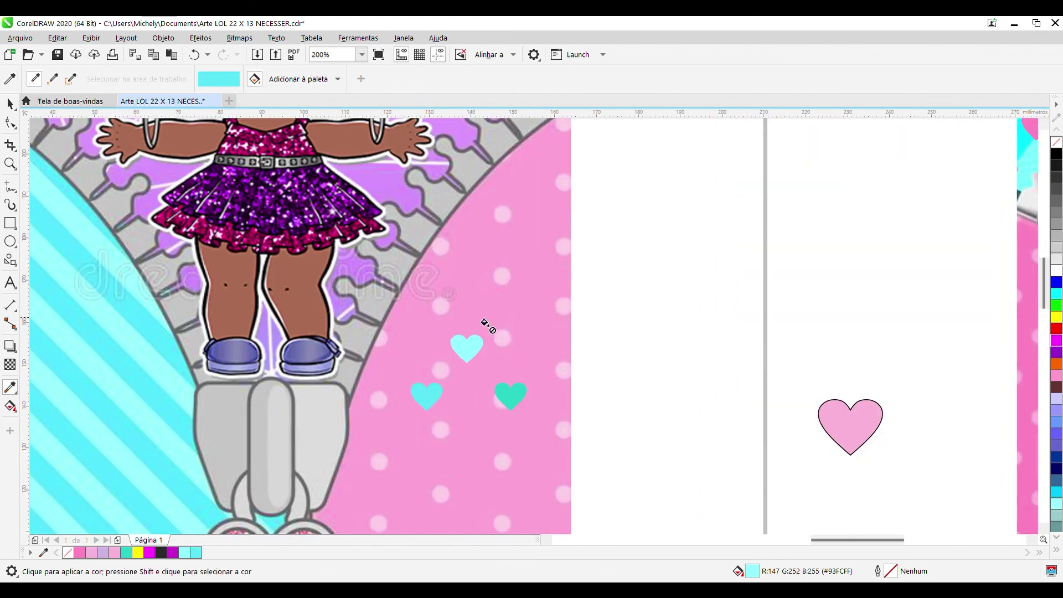
left_click(512, 397)
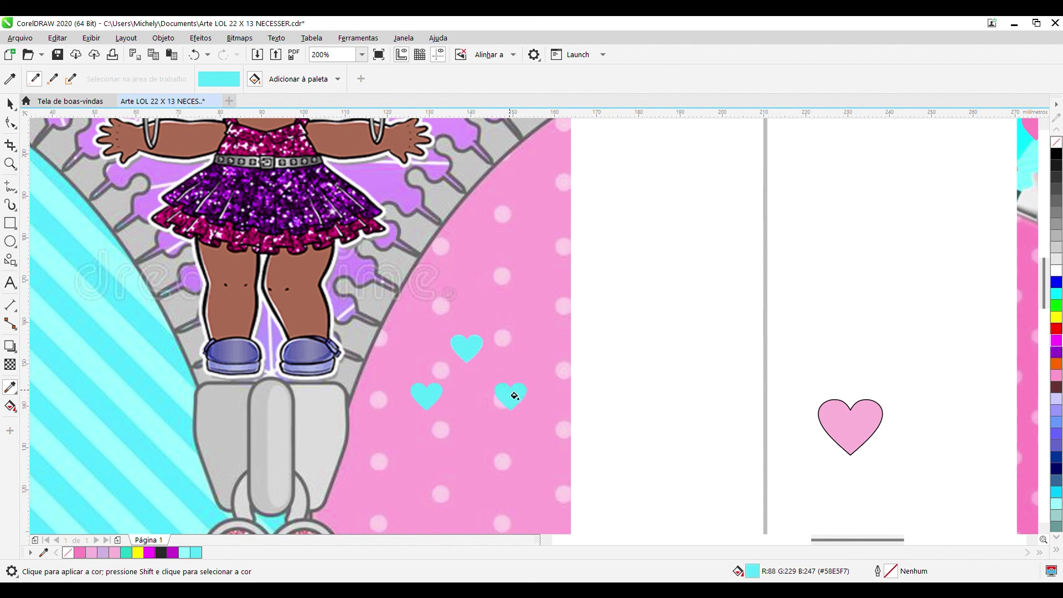
scroll(521, 400, "down", 4)
scroll(550, 386, "up", 1)
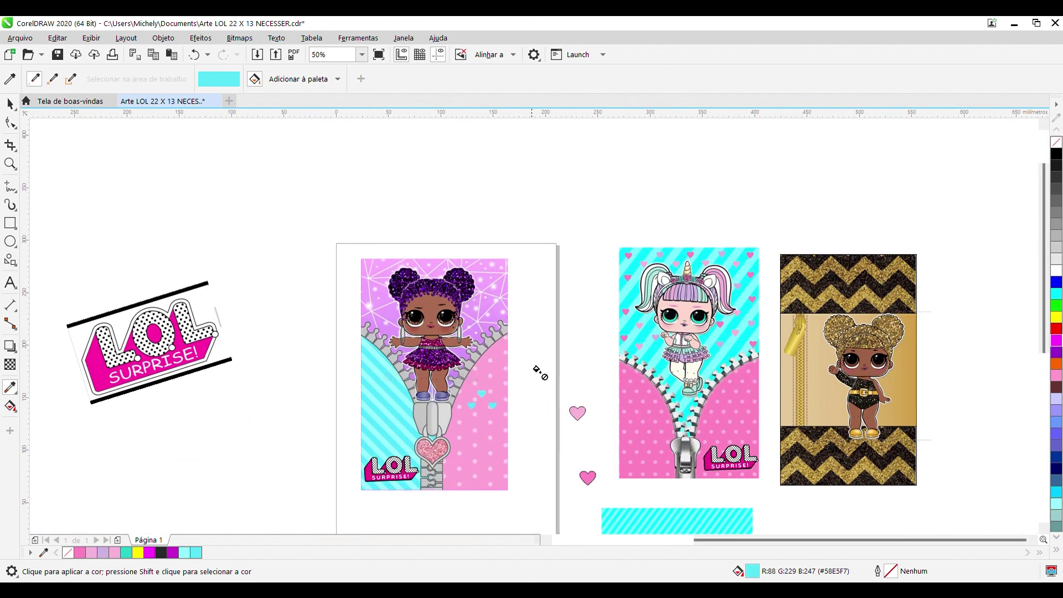
left_click(10, 104)
left_click(574, 336)
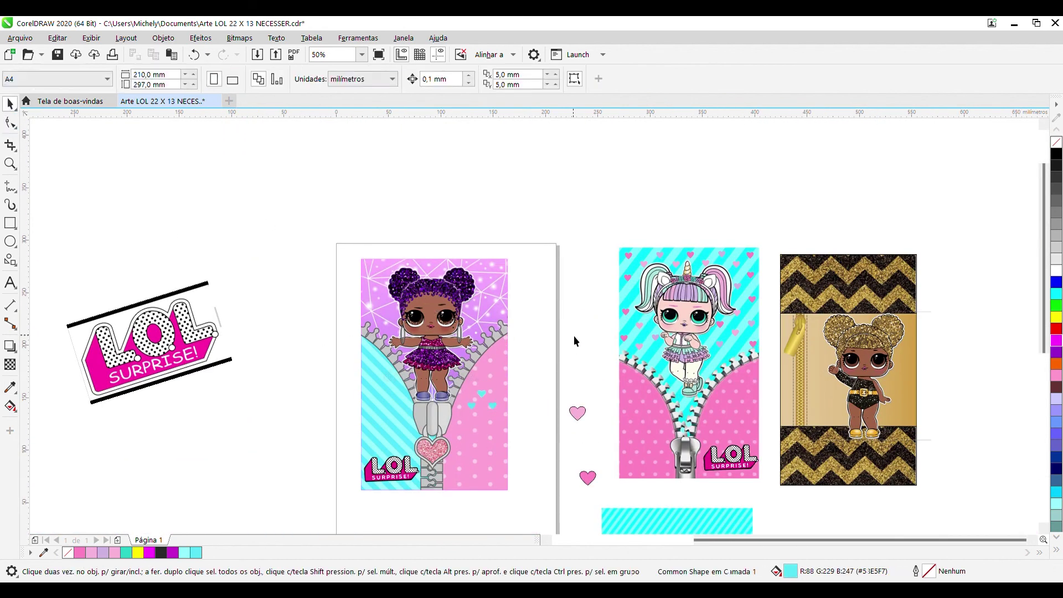